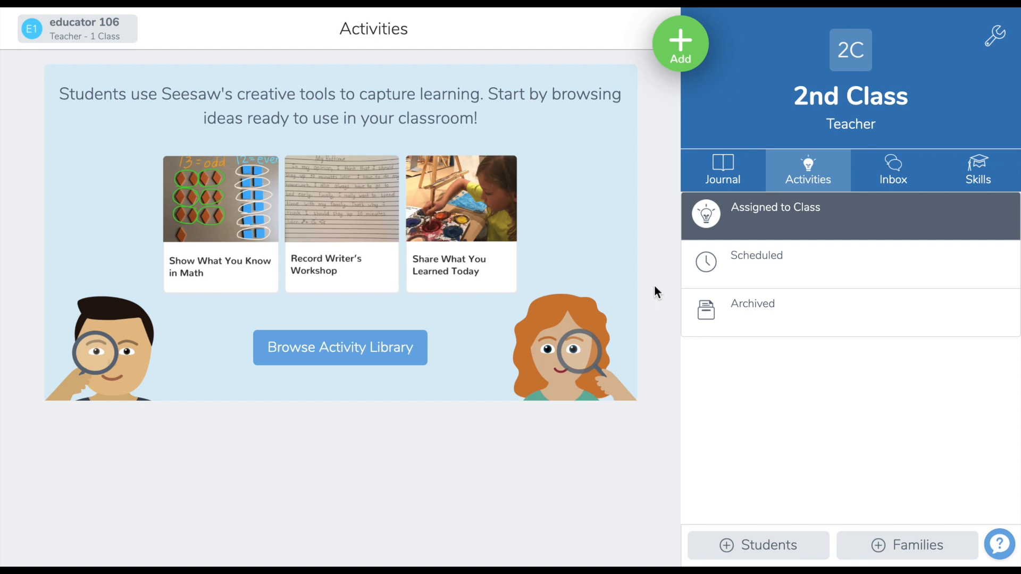
Start a new activity from the class content add options via Assign Activity.
left_click(680, 42)
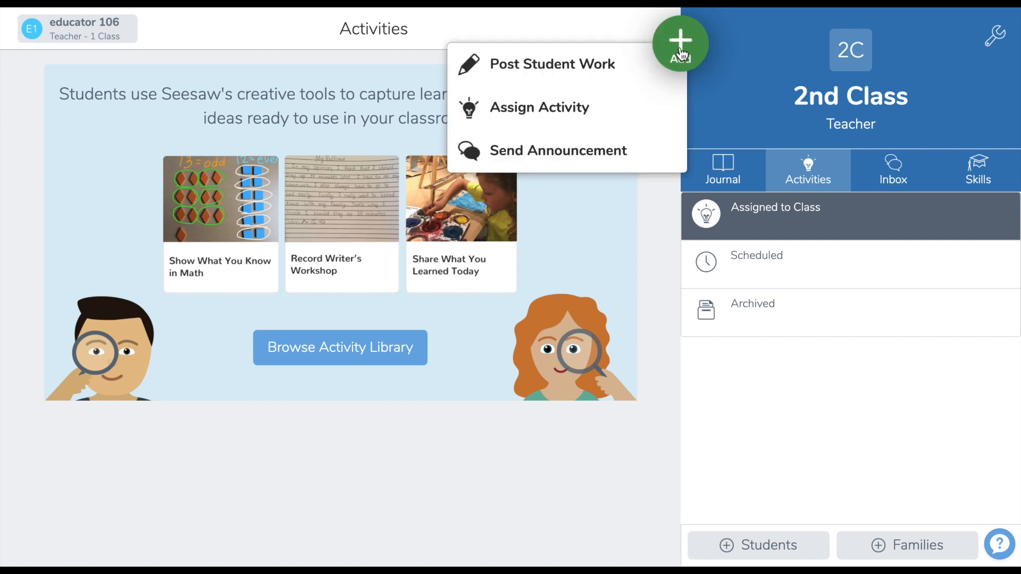
left_click(604, 101)
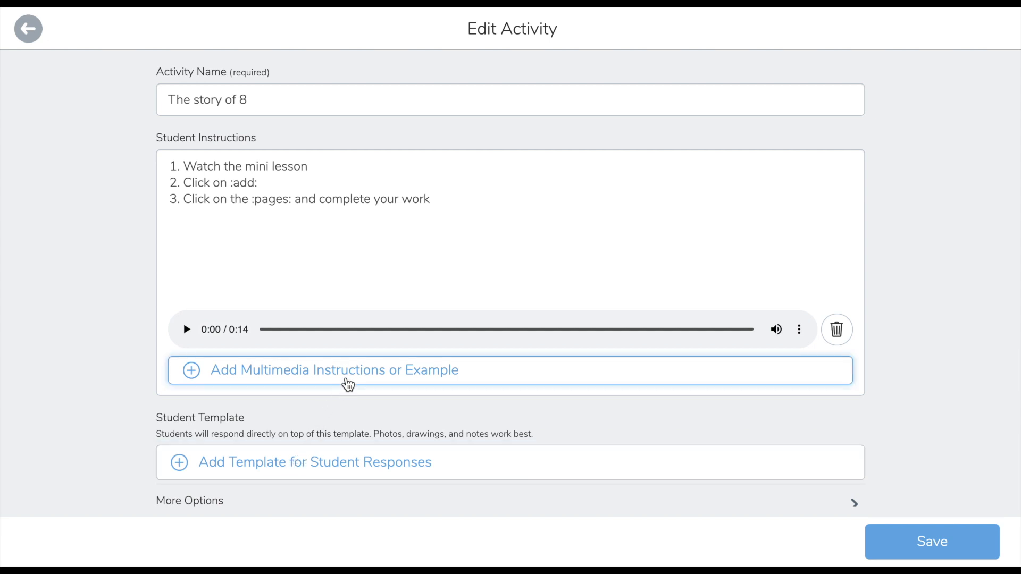
Upload 'The story of 8.pdf' from the computer as the multimedia instructions.
left_click(348, 383)
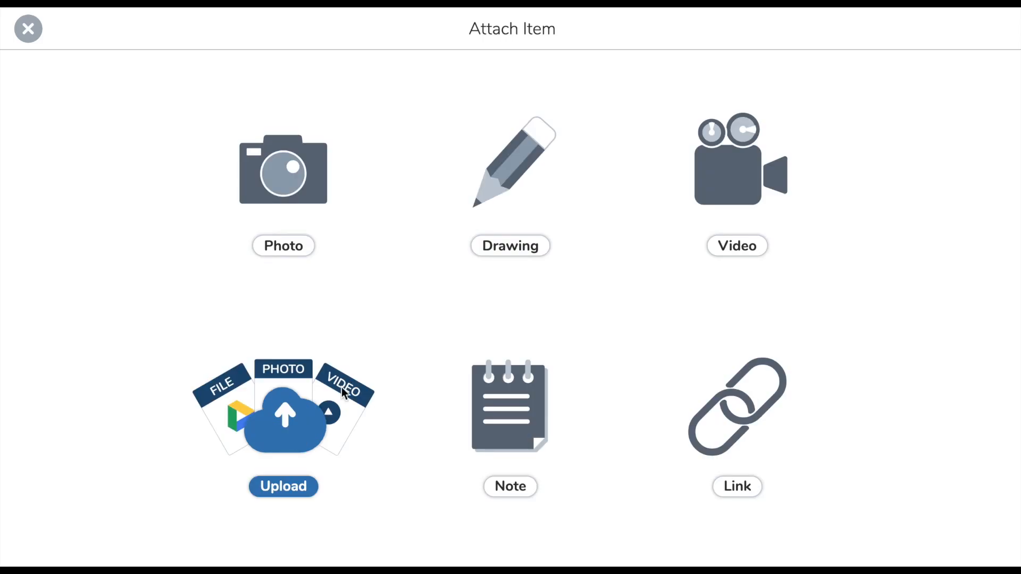
left_click(341, 390)
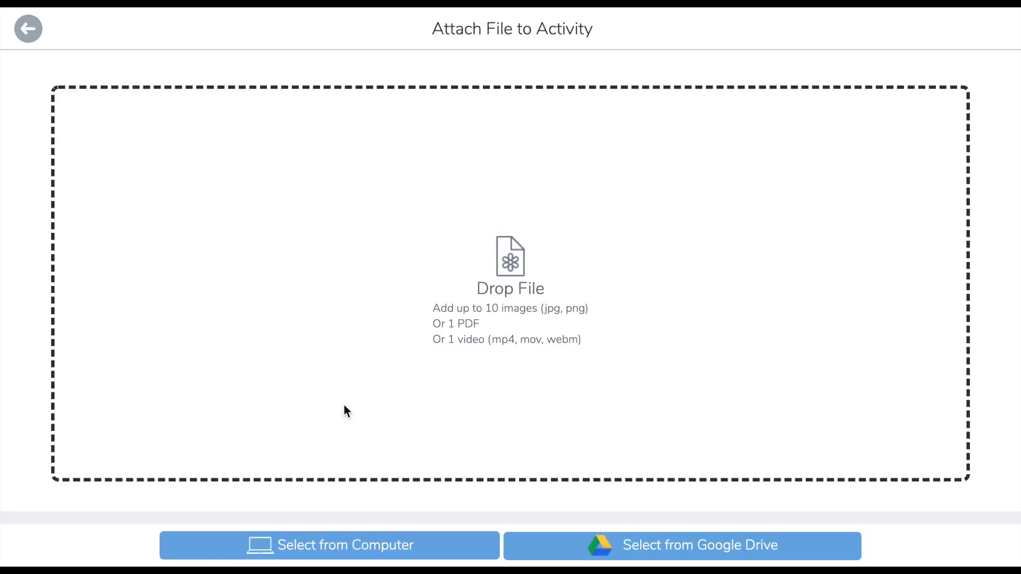
left_click(376, 544)
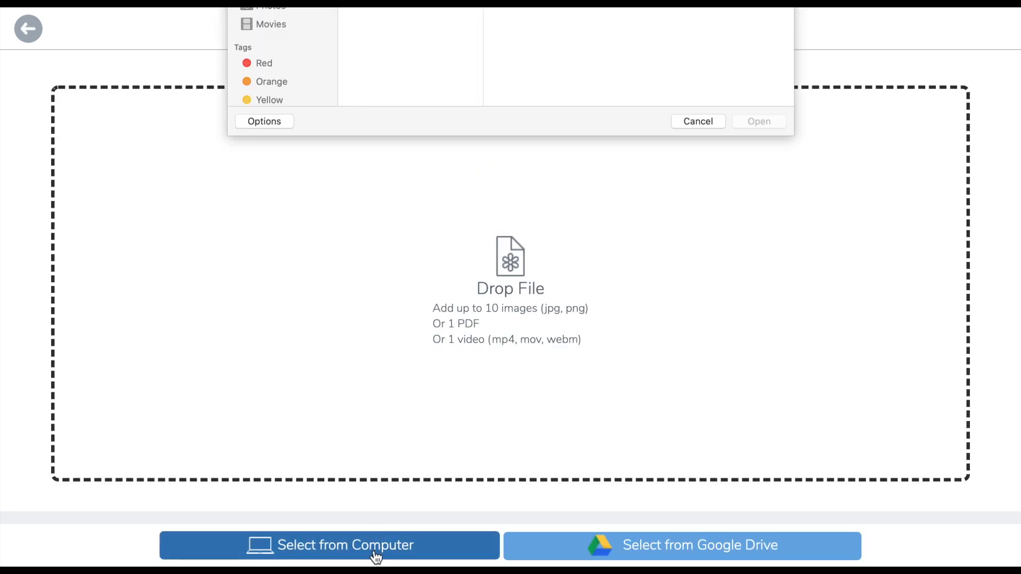
left_click(391, 21)
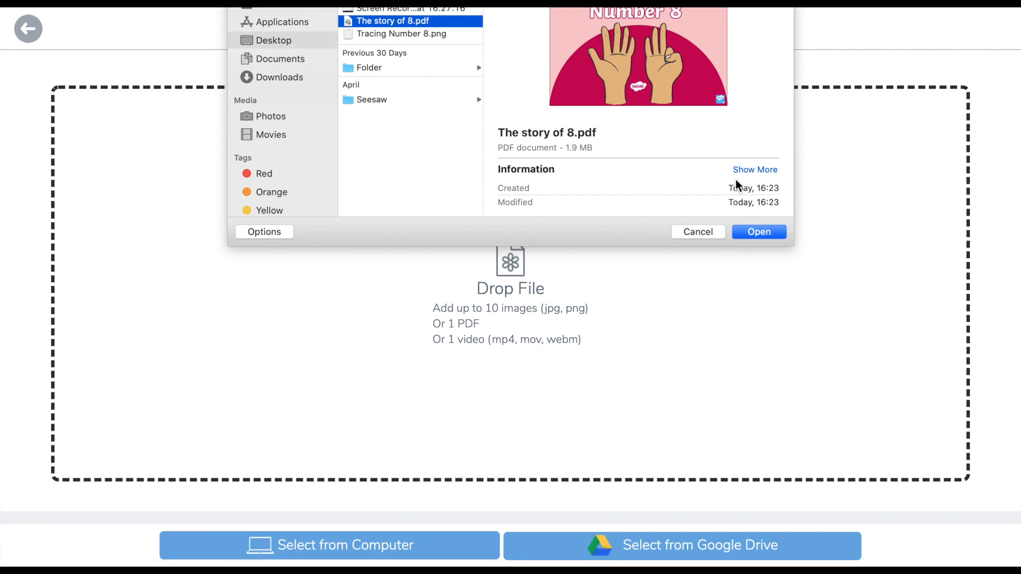
left_click(759, 232)
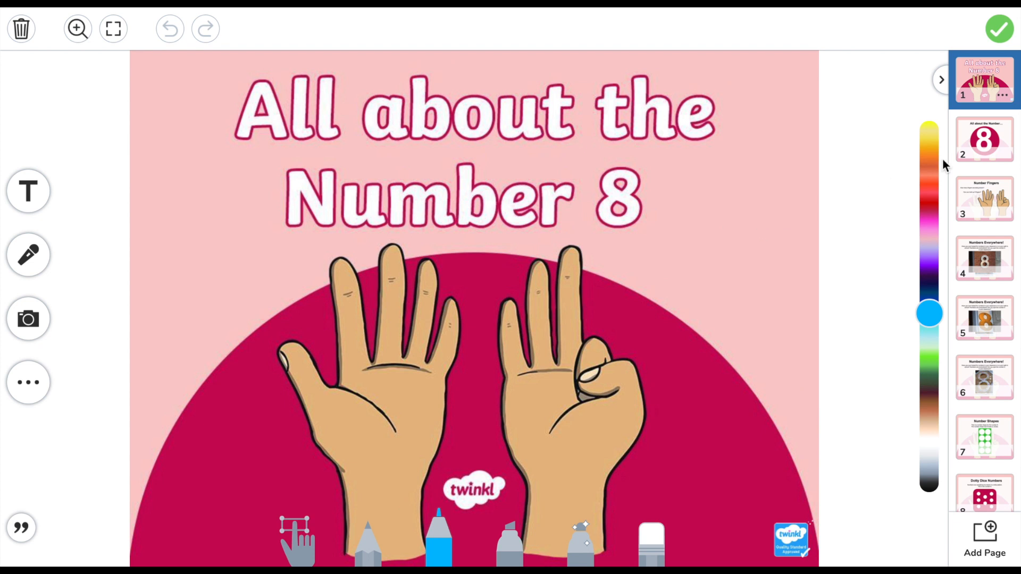
scroll(985, 225, "down", 3)
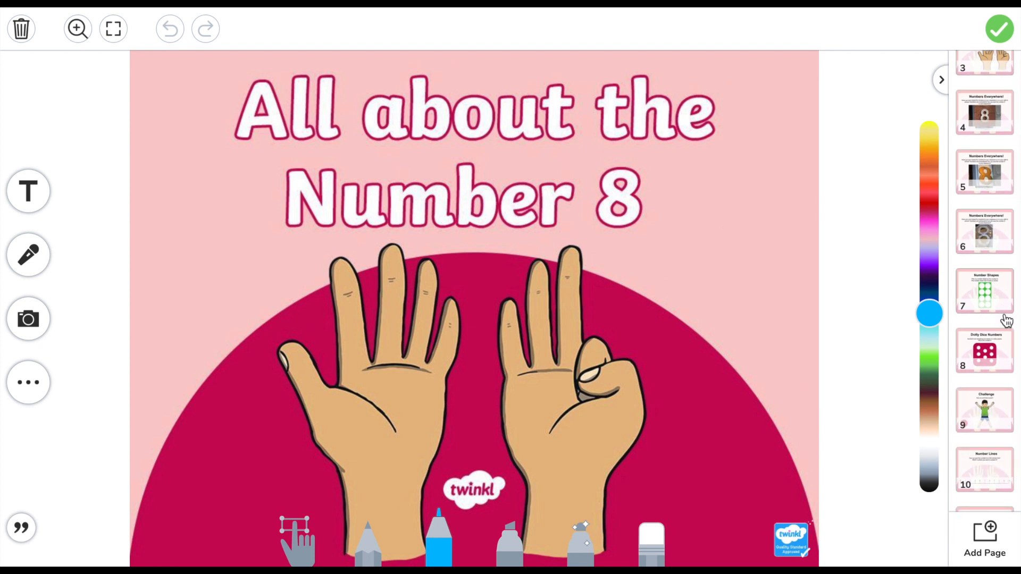
Delete the Number Shapes page from the lesson and confirm the deletion.
left_click(985, 295)
left_click(1003, 307)
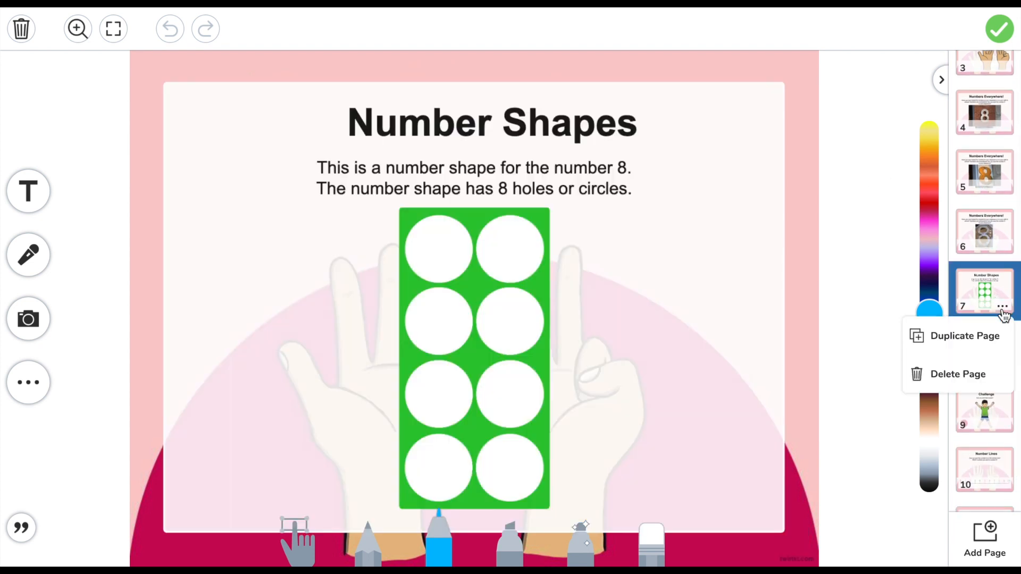
left_click(957, 369)
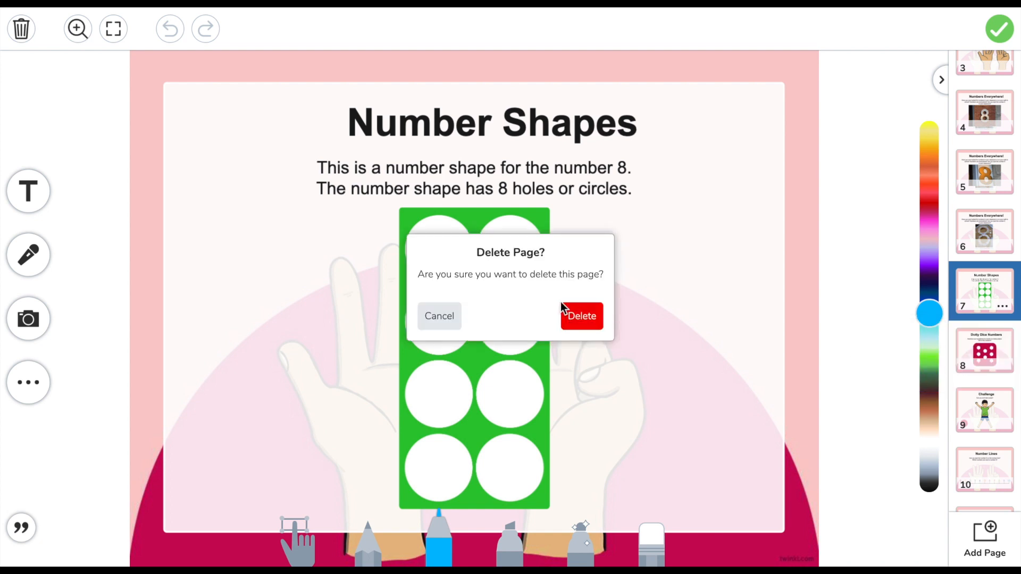
left_click(581, 316)
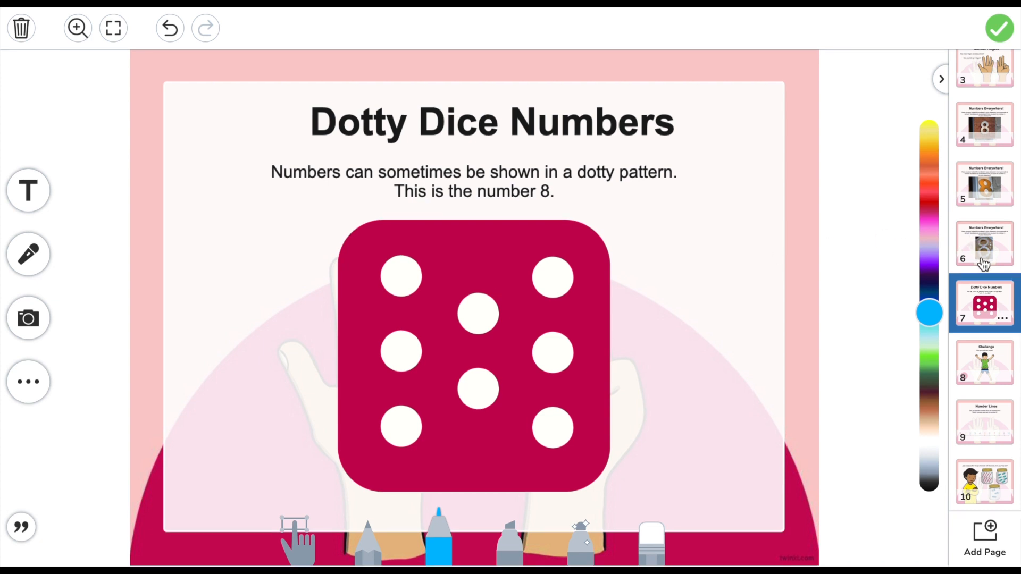
scroll(984, 261, "up", 3)
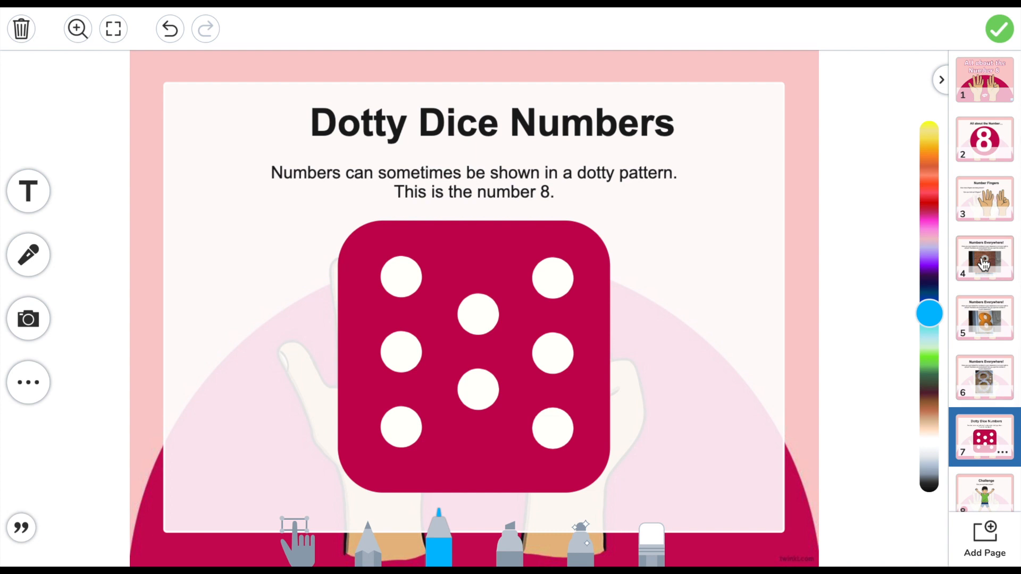
Record a 6-second voice narration on the title page 'All about the Number 8' and keep it.
left_click(991, 84)
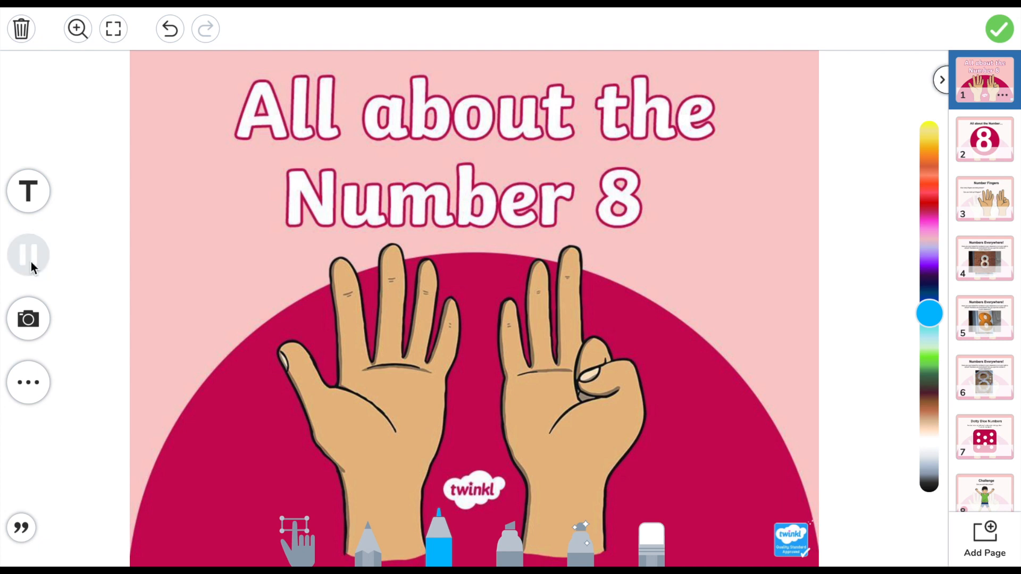
left_click(31, 261)
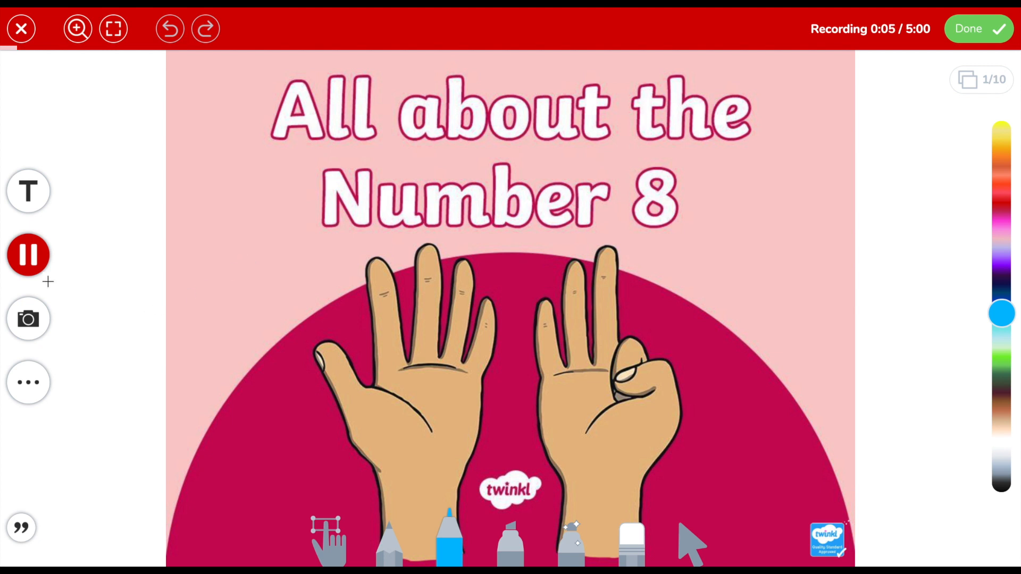
left_click(28, 255)
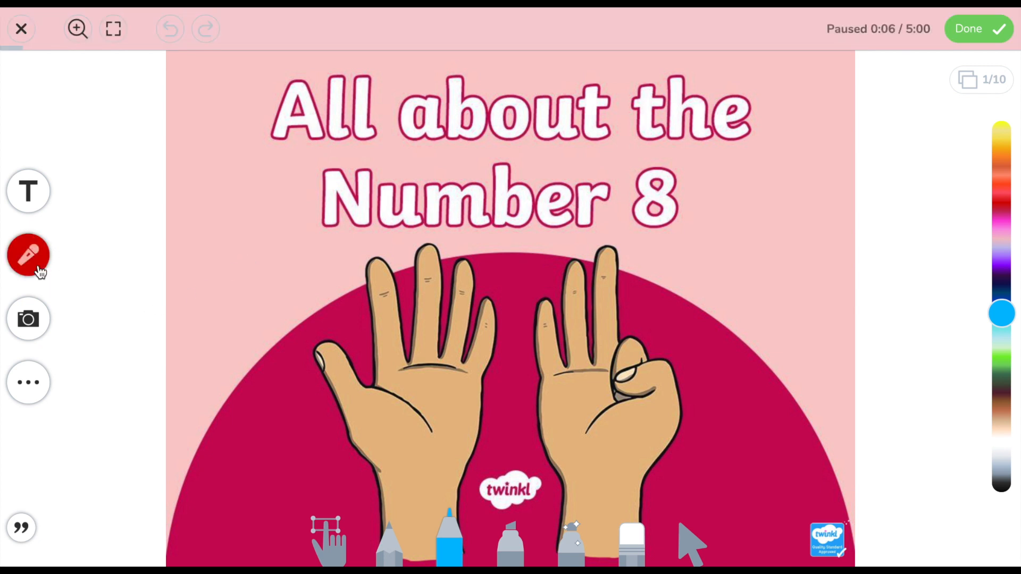
left_click(32, 260)
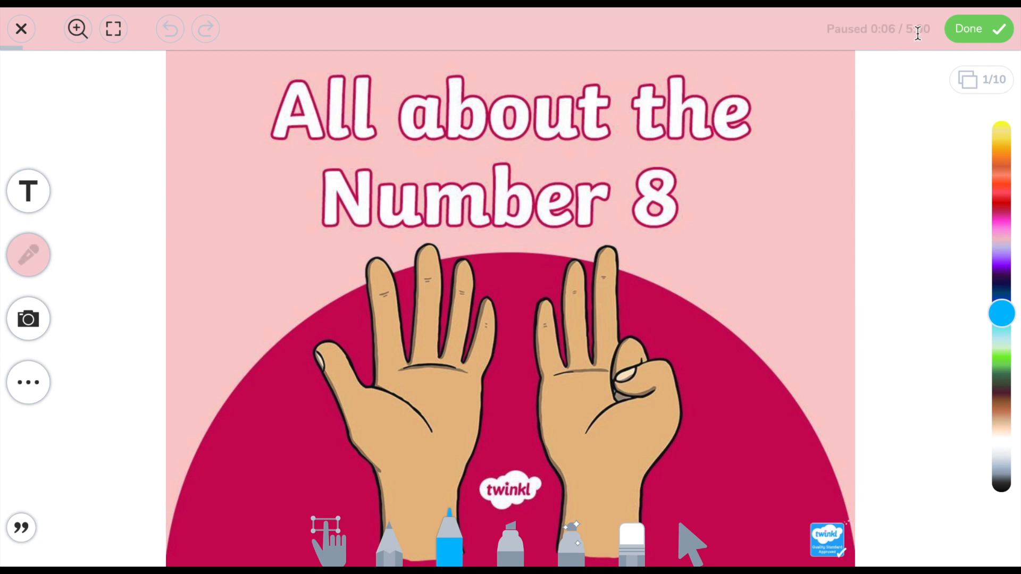
left_click(978, 29)
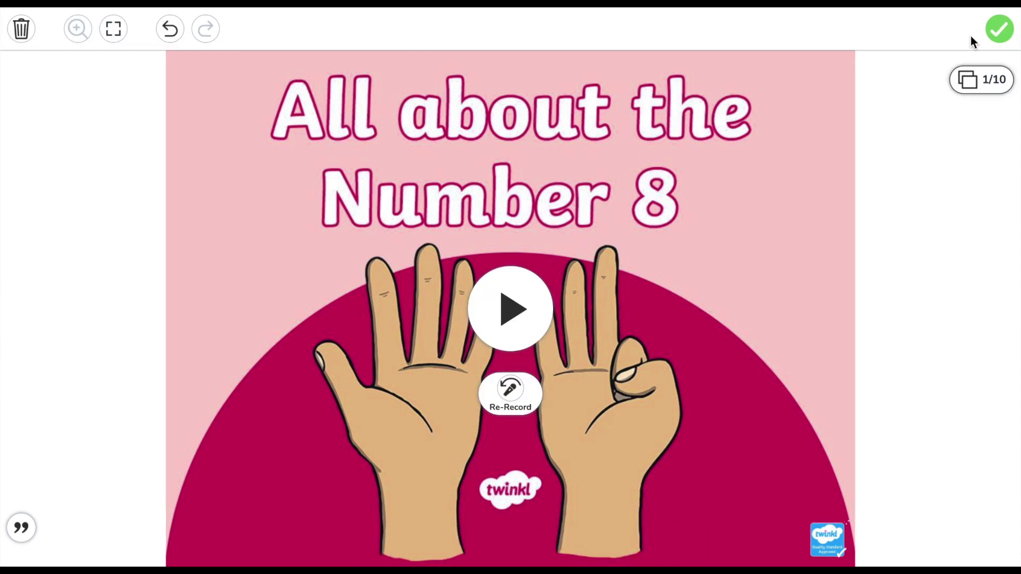
Browse pages 2 and 3, then play and pause the Number Fingers narration.
left_click(981, 78)
left_click(986, 137)
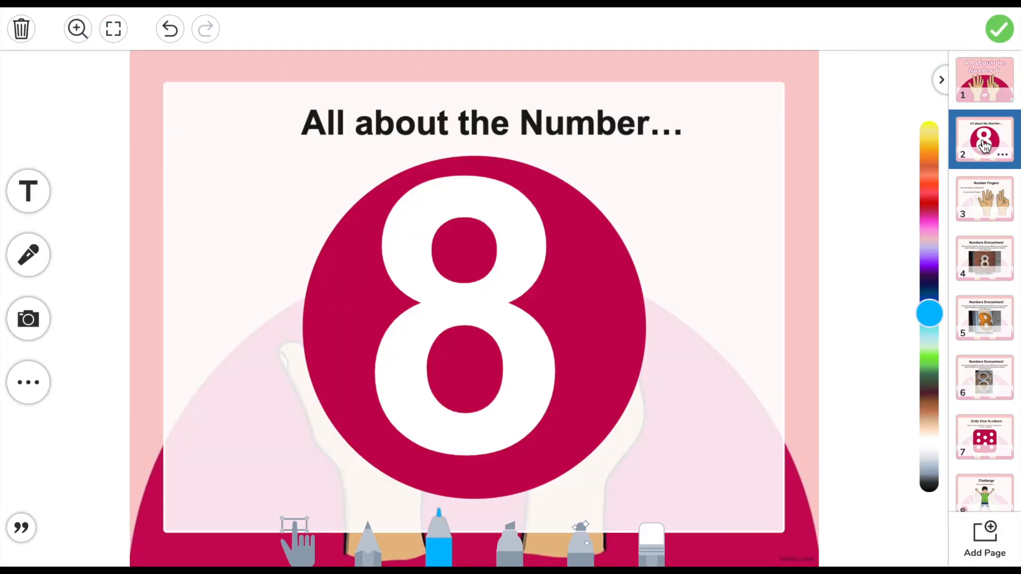
left_click(988, 198)
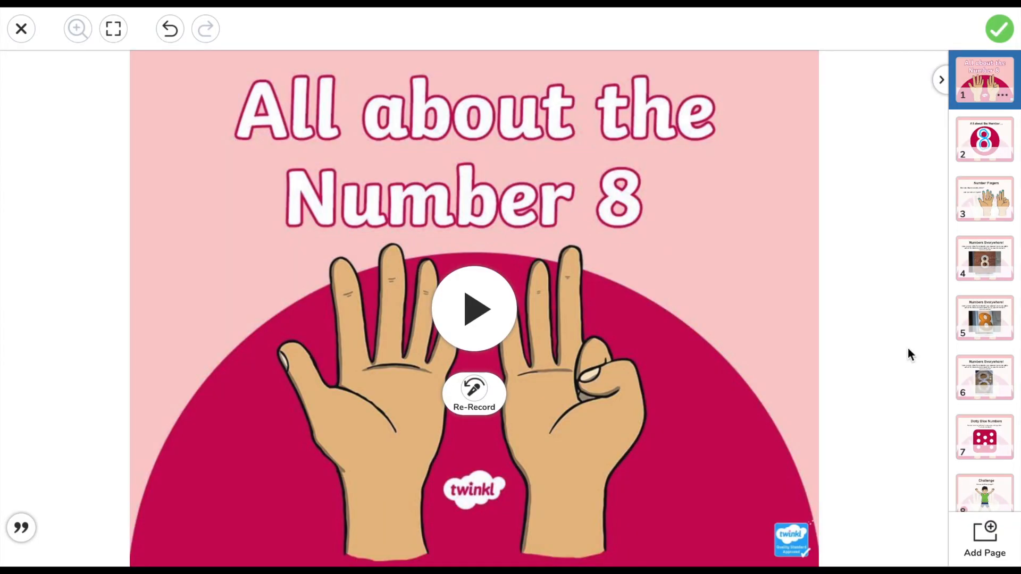
left_click(997, 149)
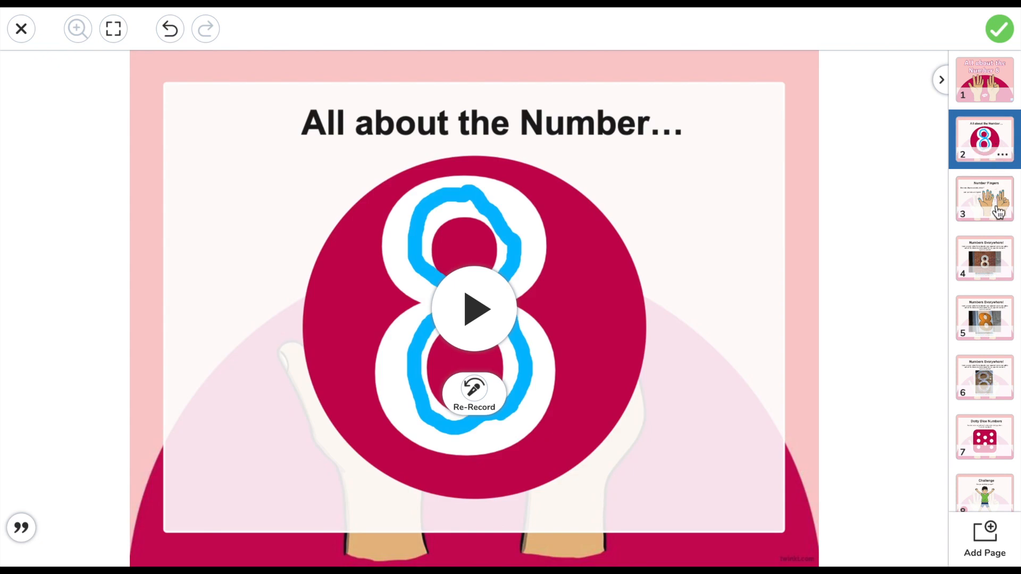
left_click(997, 206)
left_click(477, 310)
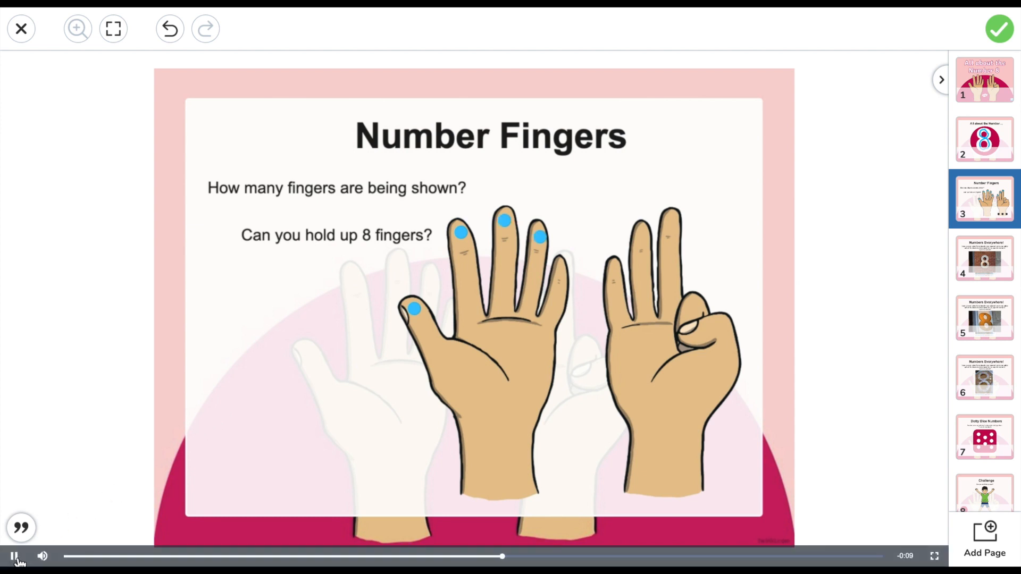
left_click(14, 556)
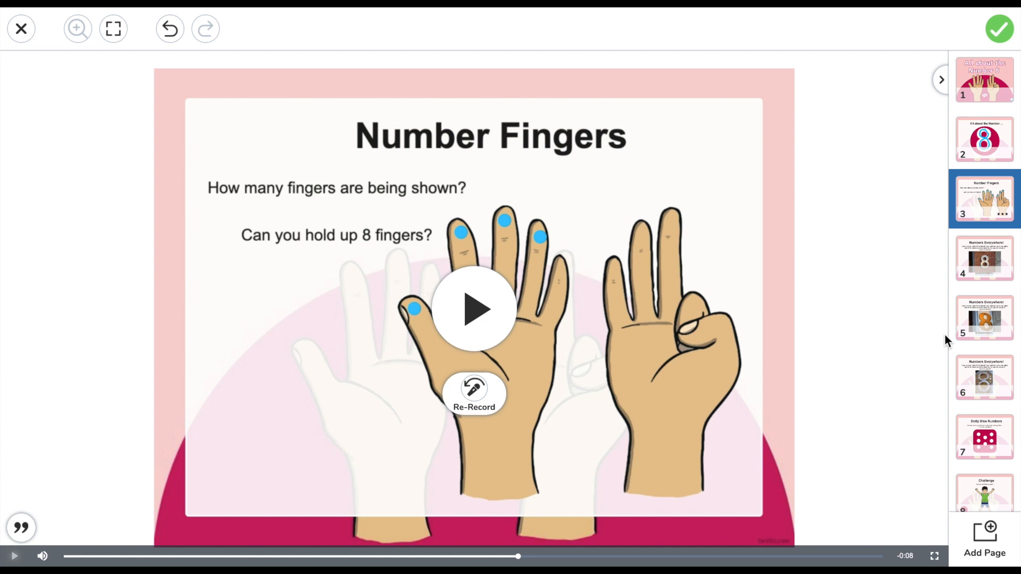
scroll(991, 339, "down", 1)
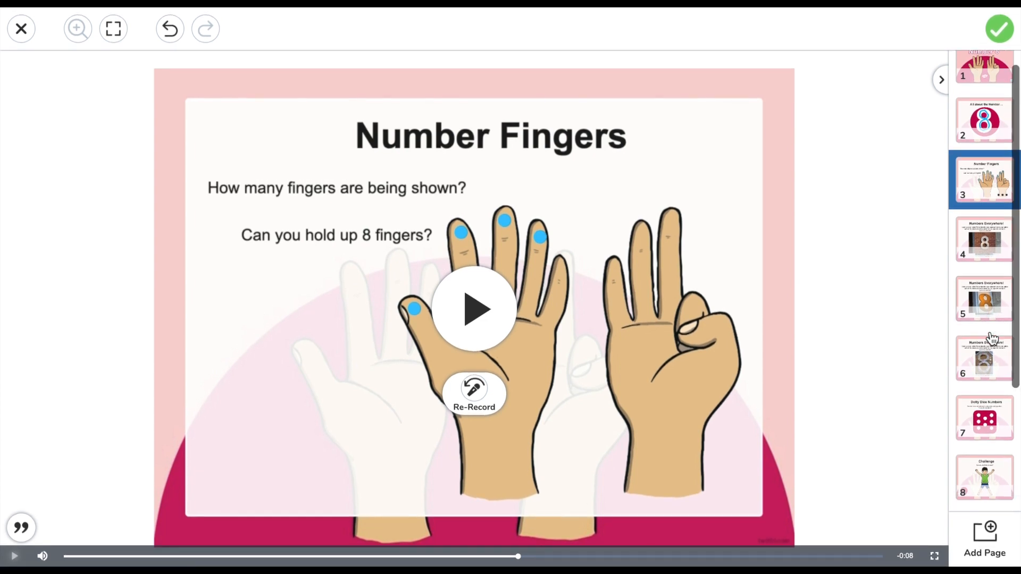
scroll(991, 339, "down", 5)
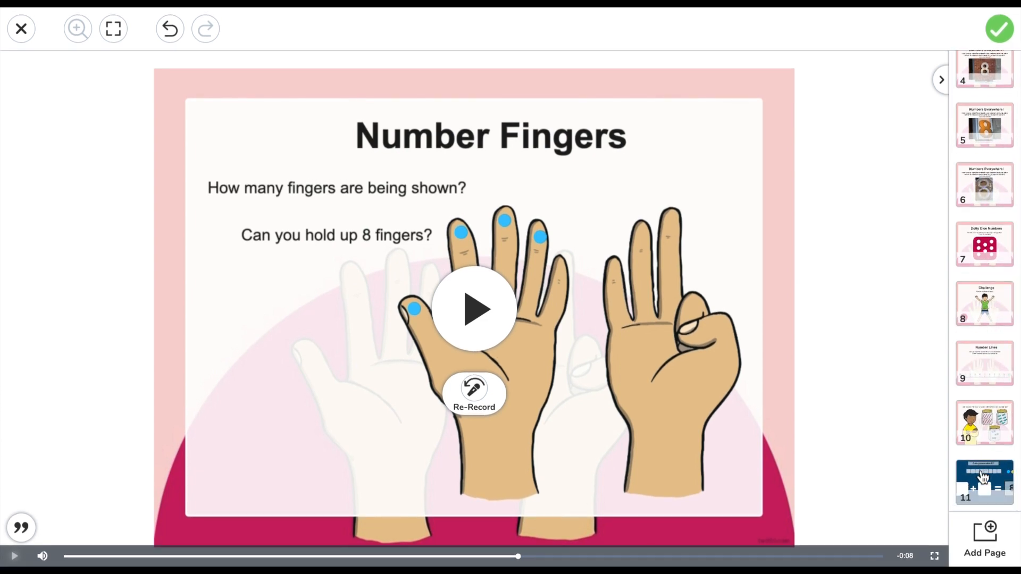
Go to the 'Can you make 8?' page and begin recording its narration.
left_click(983, 478)
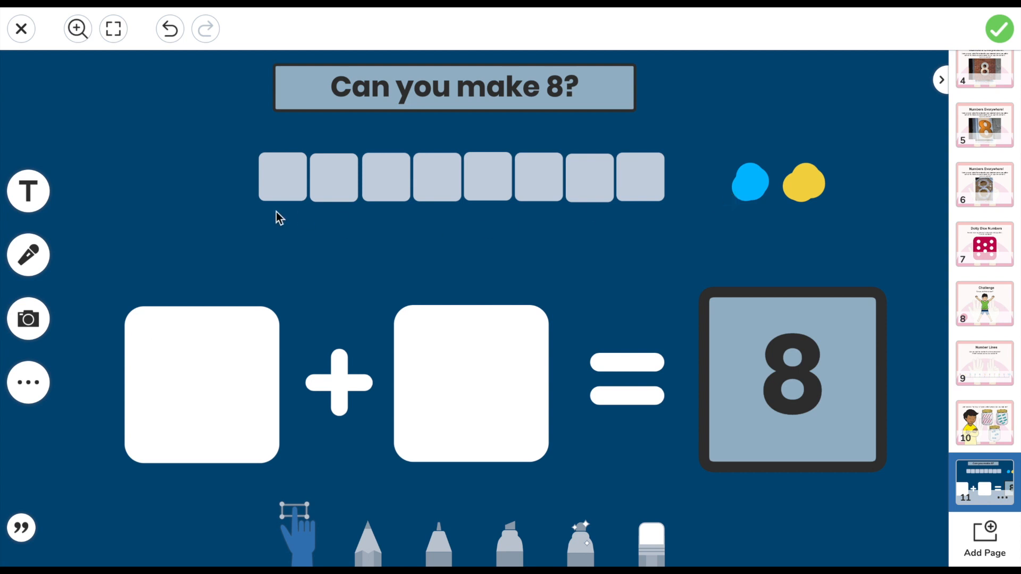
left_click(30, 256)
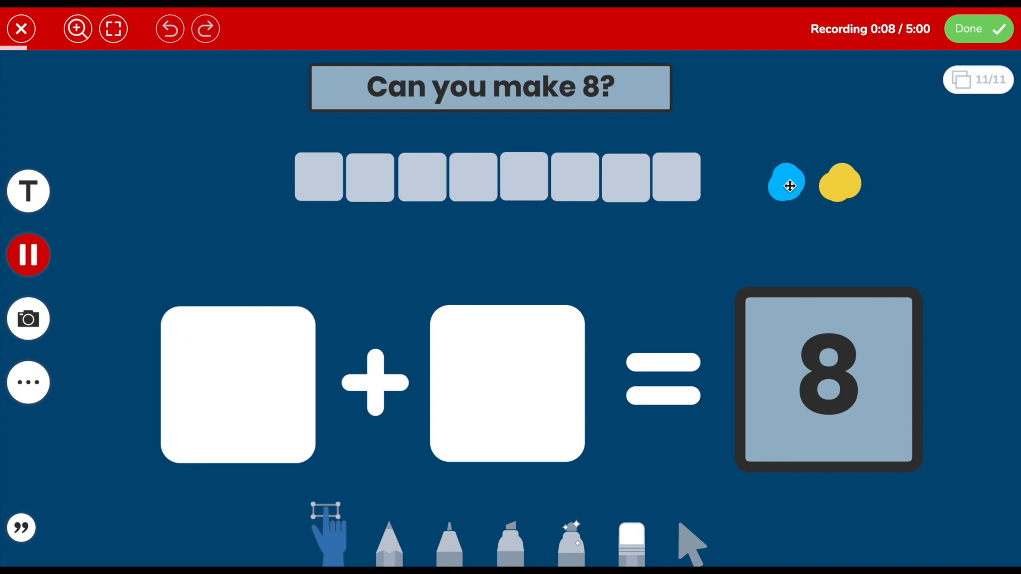
Fill the eight boxes with five blue dots and three yellow dots.
mouse_move(789, 185)
left_mouse_down()
mouse_move(547, 209)
mouse_move(312, 171)
left_mouse_up()
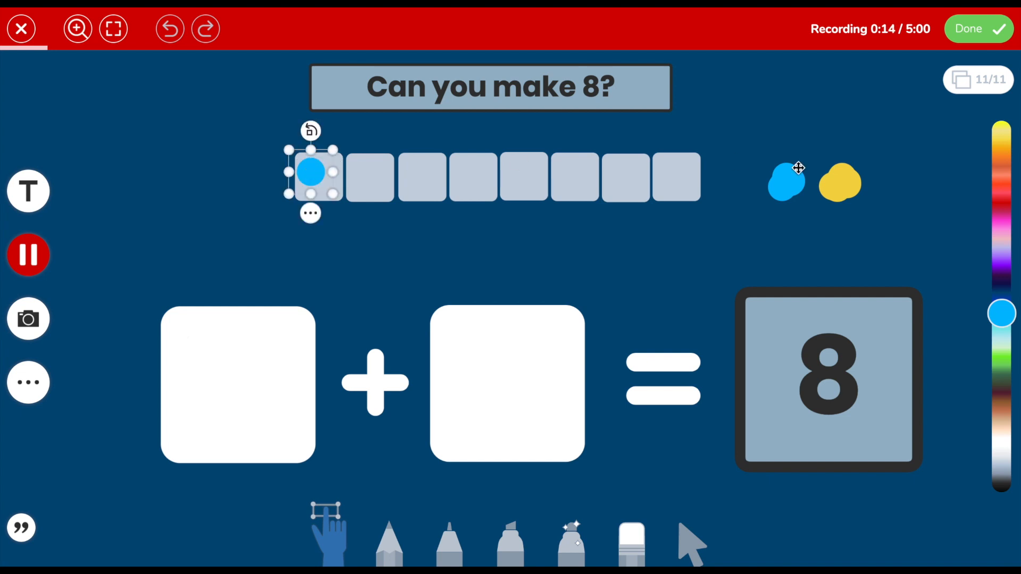
mouse_move(789, 186)
left_mouse_down()
mouse_move(632, 206)
mouse_move(369, 179)
left_mouse_up()
left_click_drag(787, 181, 422, 179)
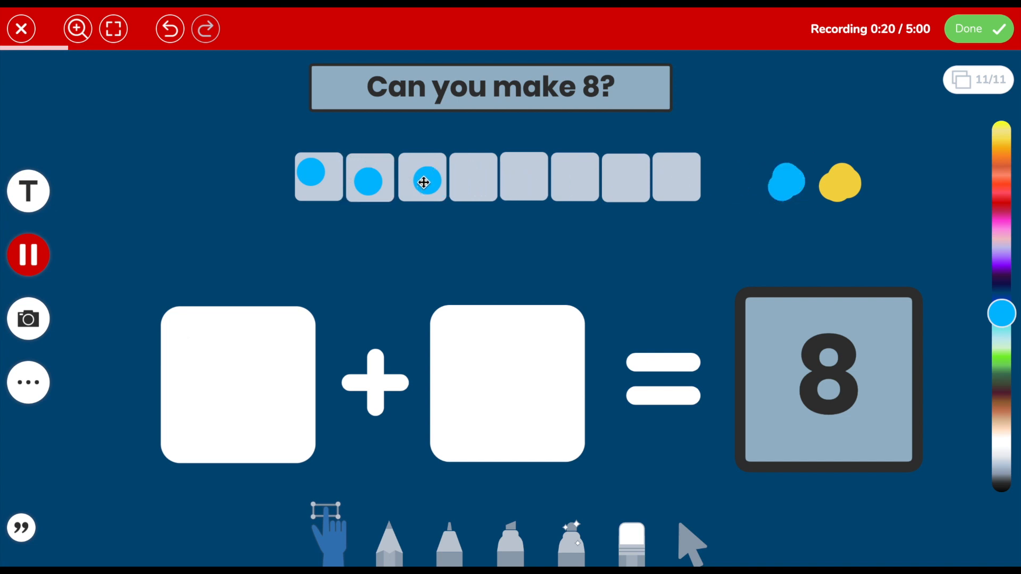
left_click(770, 178)
left_click_drag(769, 179, 473, 177)
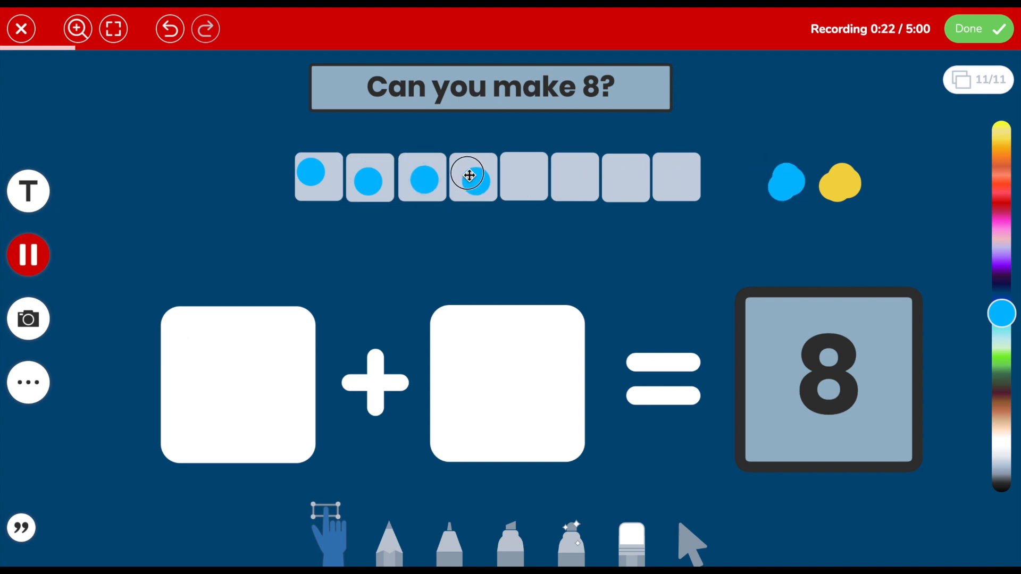
left_click_drag(773, 188, 525, 182)
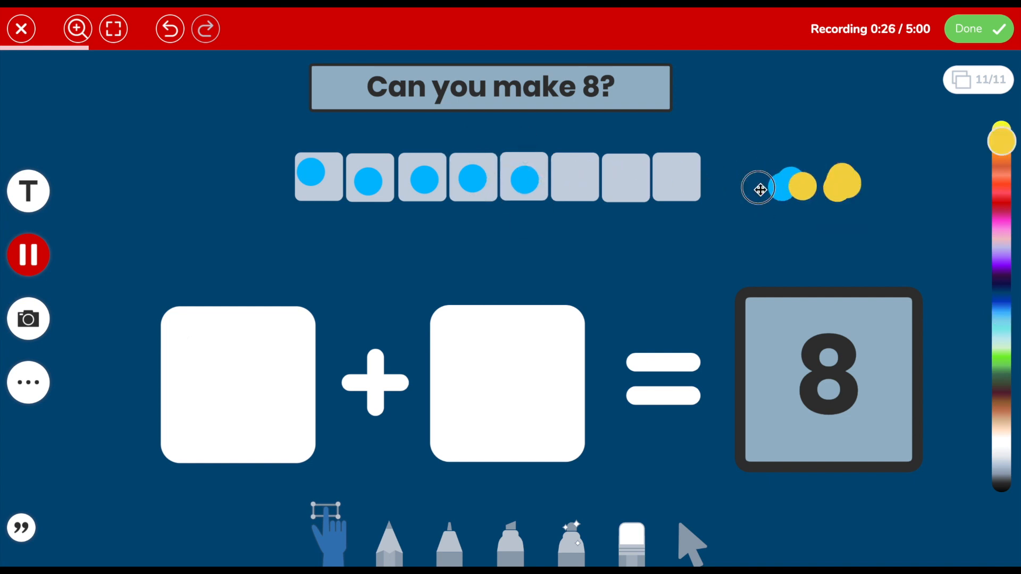
left_click_drag(835, 184, 574, 183)
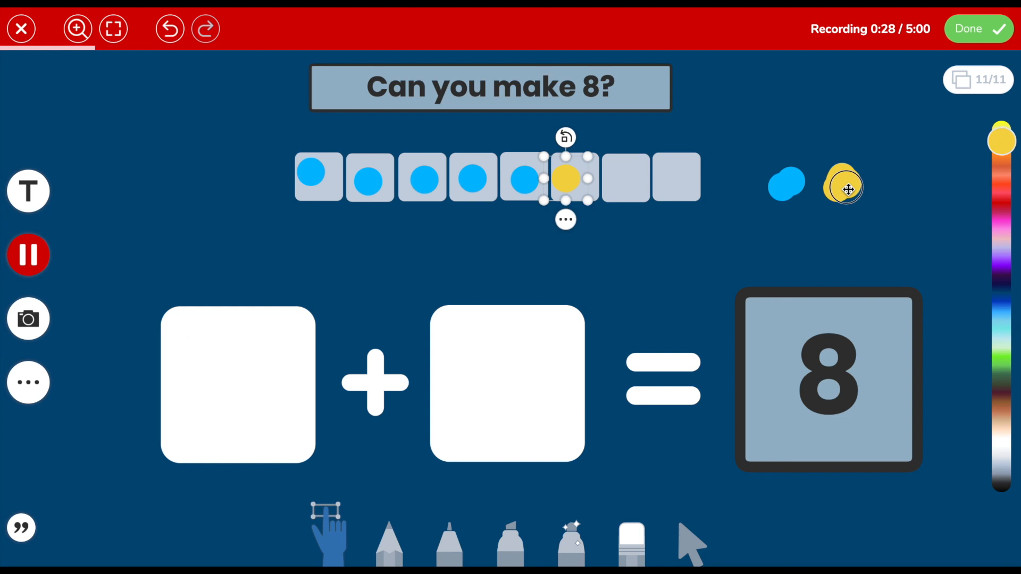
left_click_drag(841, 183, 625, 186)
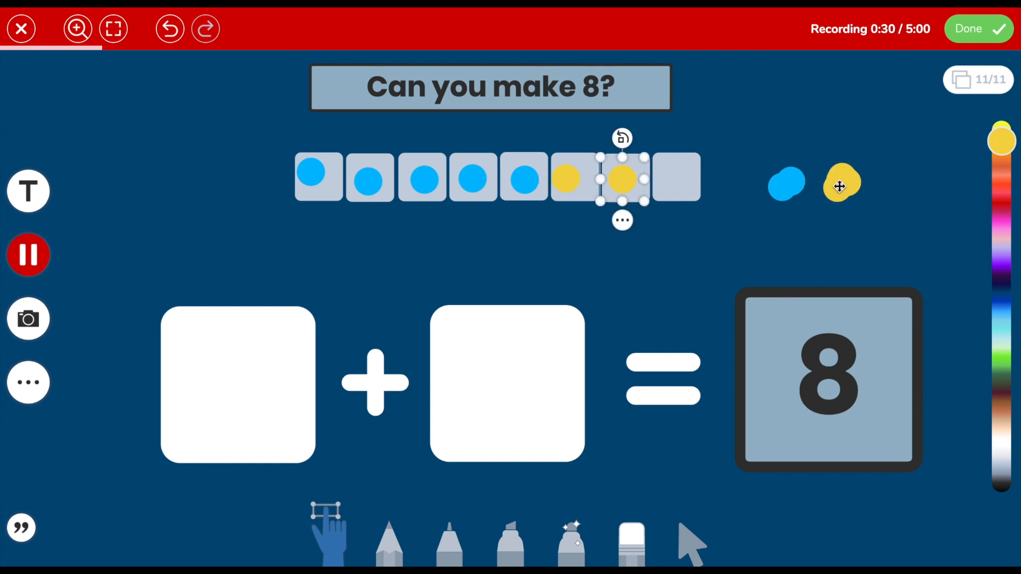
left_click_drag(841, 183, 677, 183)
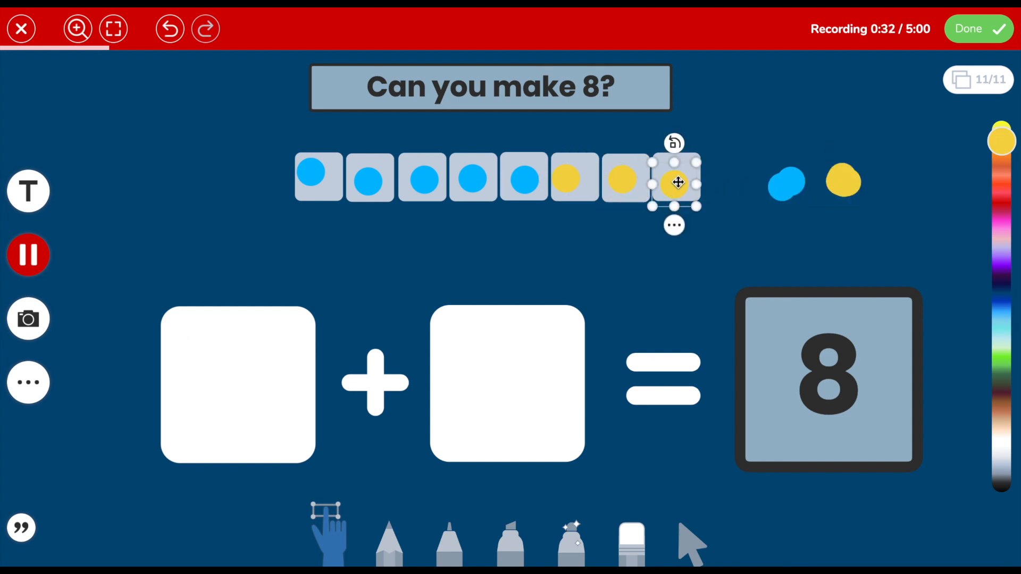
Write a blue 5 and a yellow 3 with the marker to form 5 + 3.
left_click(455, 545)
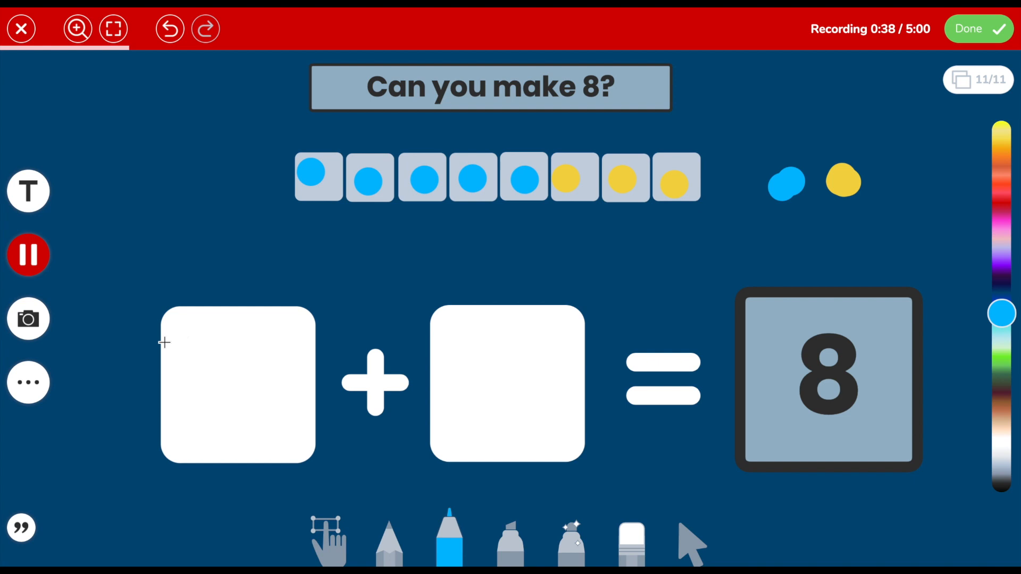
mouse_move(205, 333)
left_mouse_down()
mouse_move(212, 417)
mouse_move(202, 416)
left_mouse_up()
left_click_drag(203, 334, 274, 326)
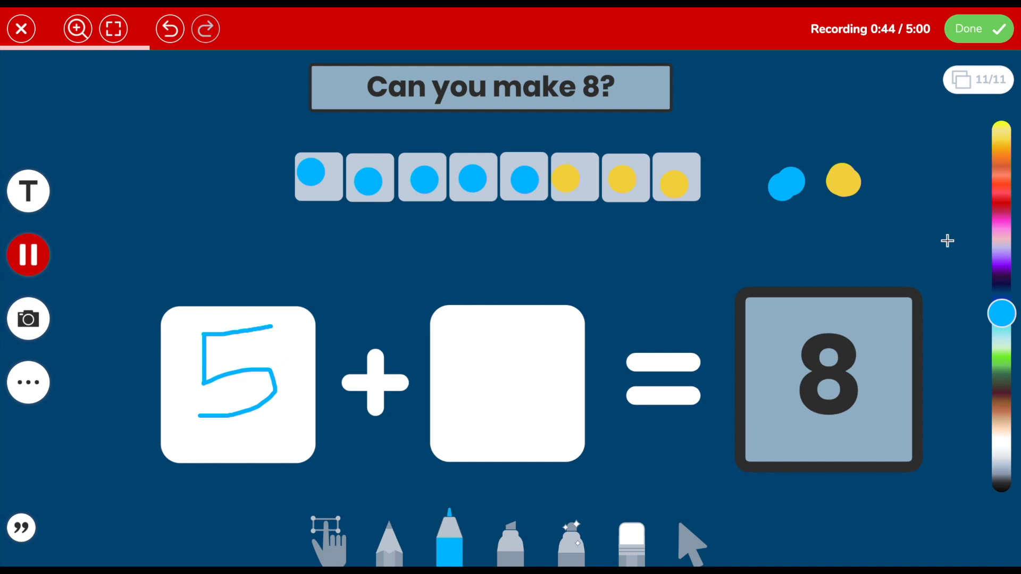
left_click(1001, 256)
left_click_drag(1007, 256, 1002, 132)
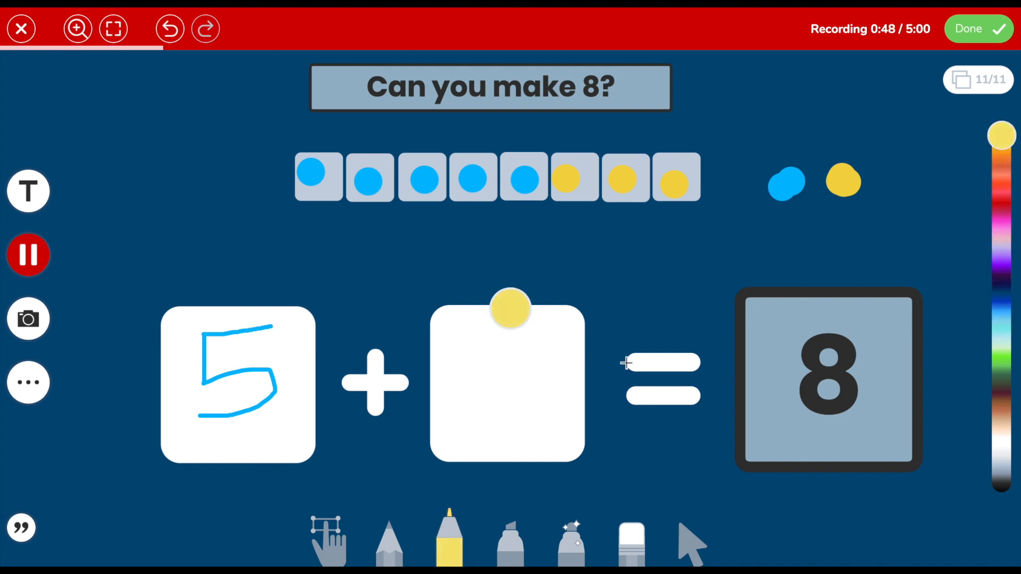
mouse_move(474, 352)
left_mouse_down()
mouse_move(493, 418)
mouse_move(479, 413)
left_mouse_up()
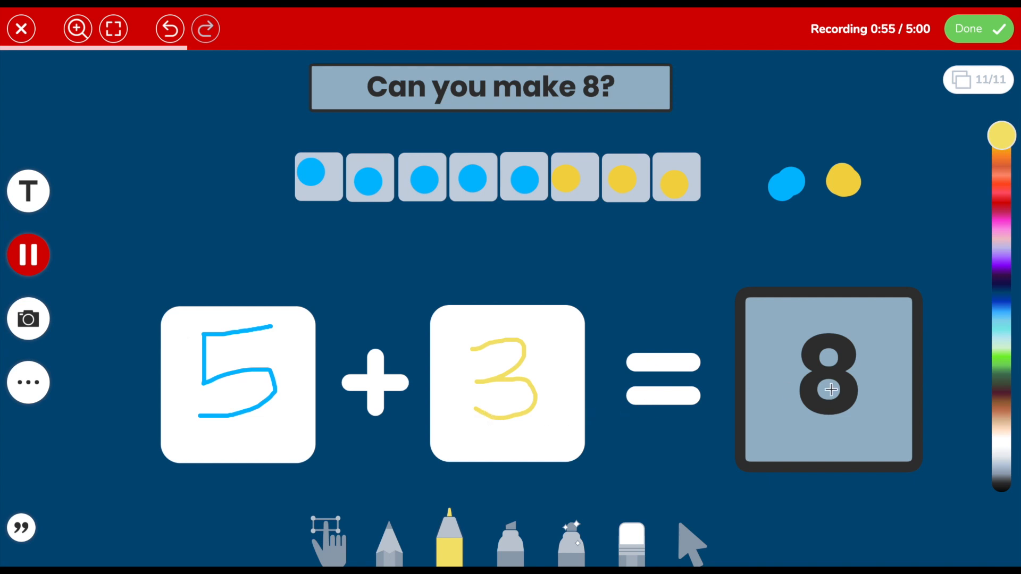
Finish the narrated recording and return to the Edit Activity form.
left_click(980, 28)
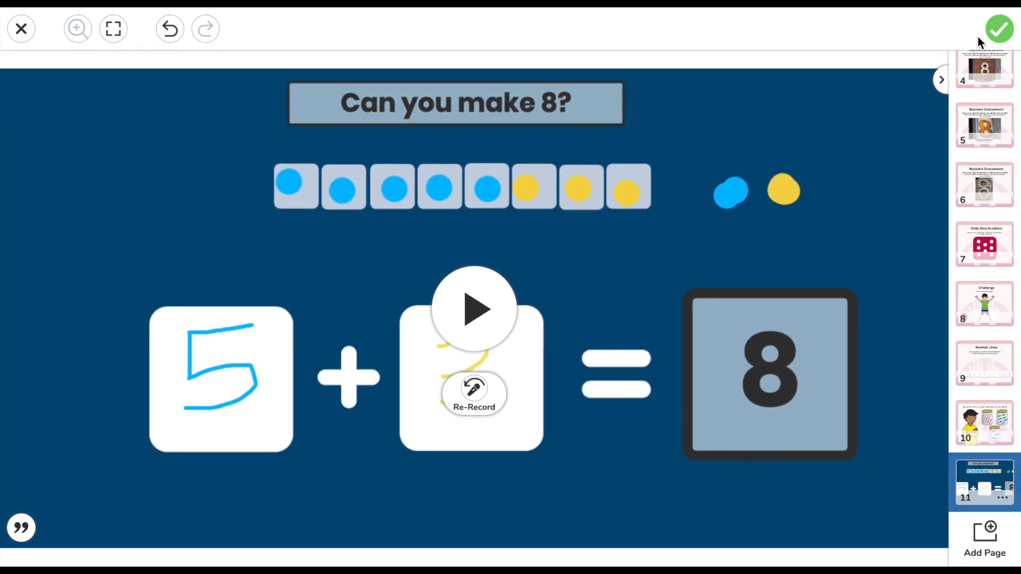
left_click(997, 31)
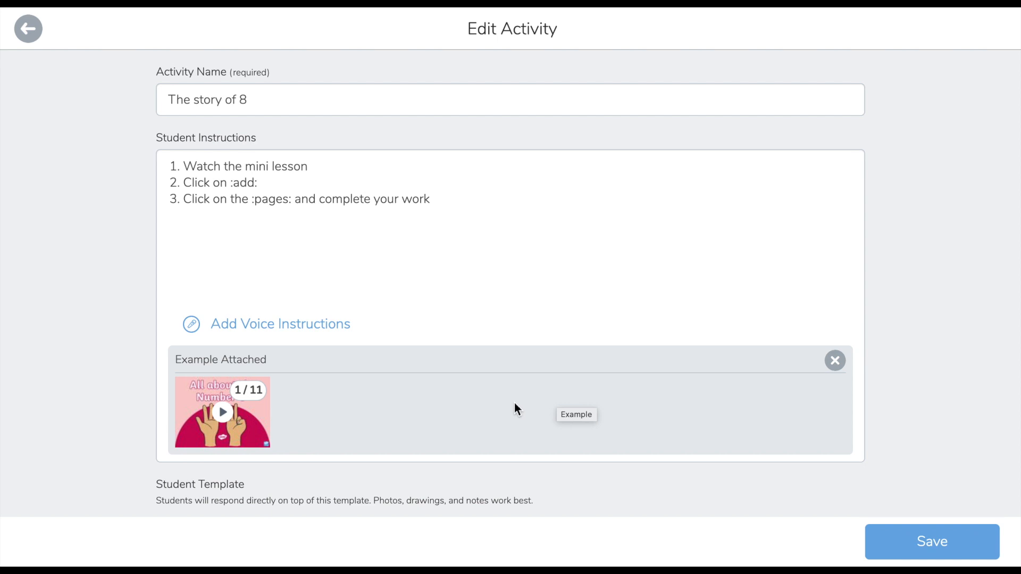
scroll(481, 402, "down", 3)
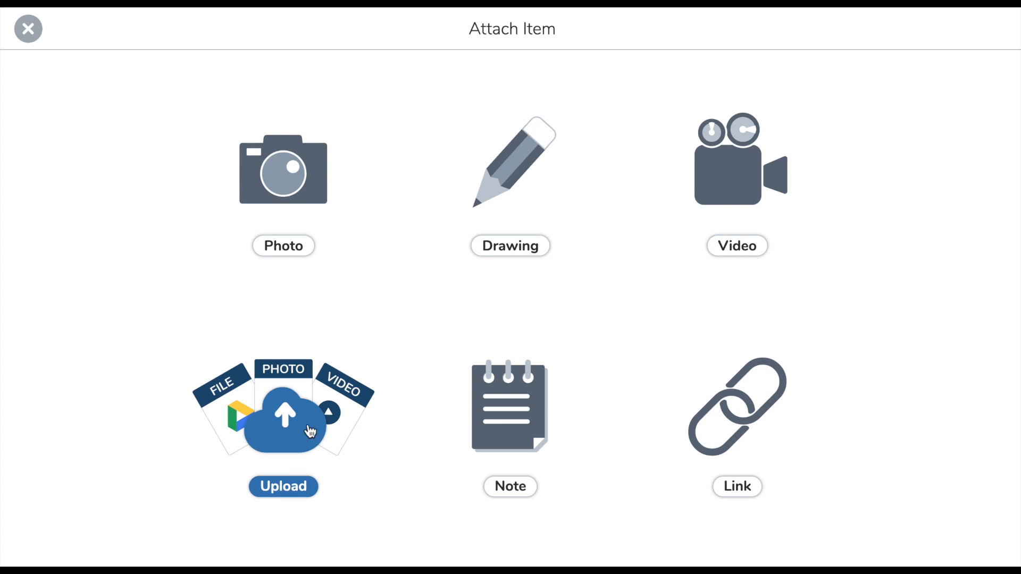
Upload 'Tracing Number 8.png' from the computer as the template's first page.
left_click(311, 431)
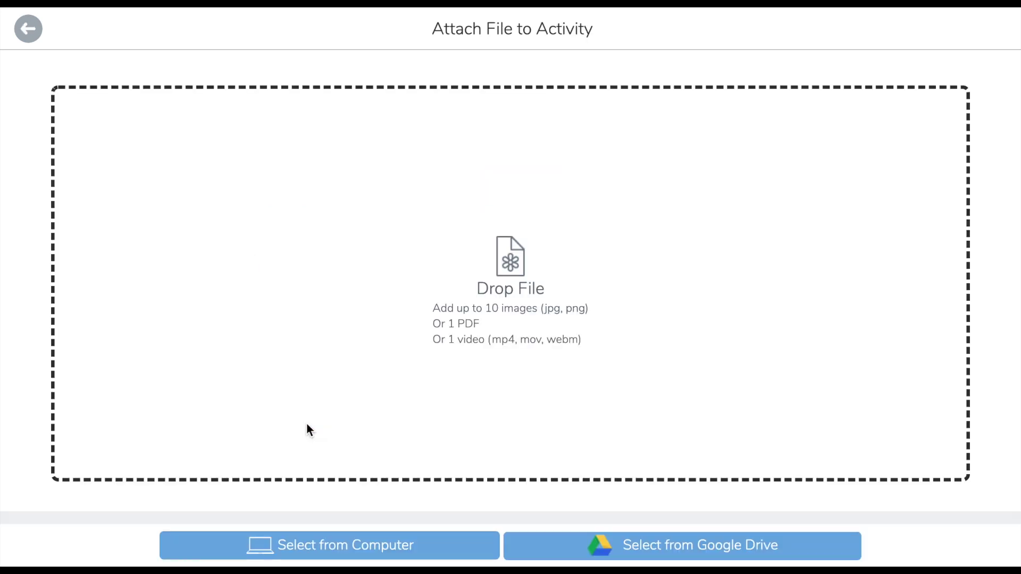
left_click(403, 547)
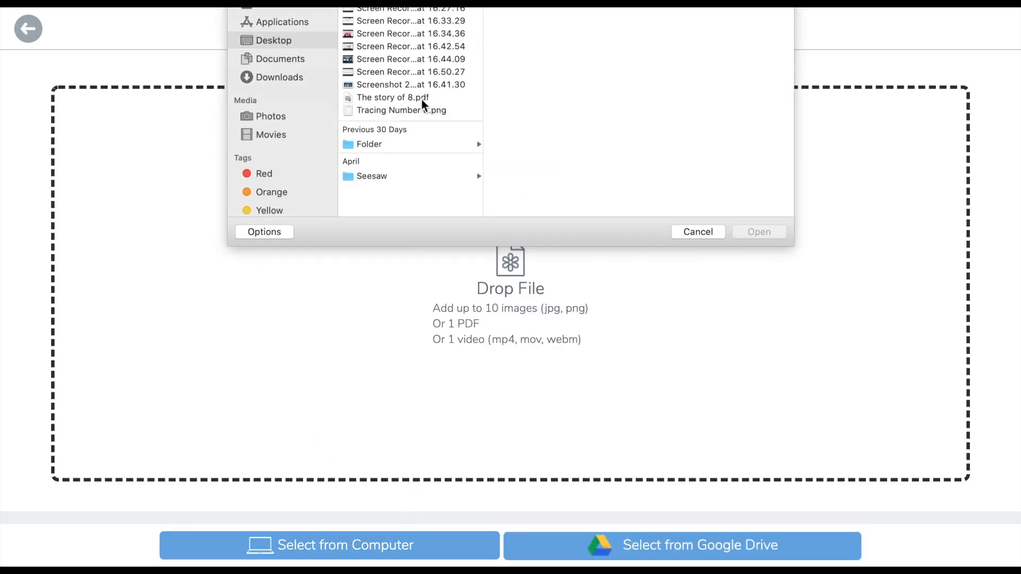
left_click(414, 112)
left_click(759, 231)
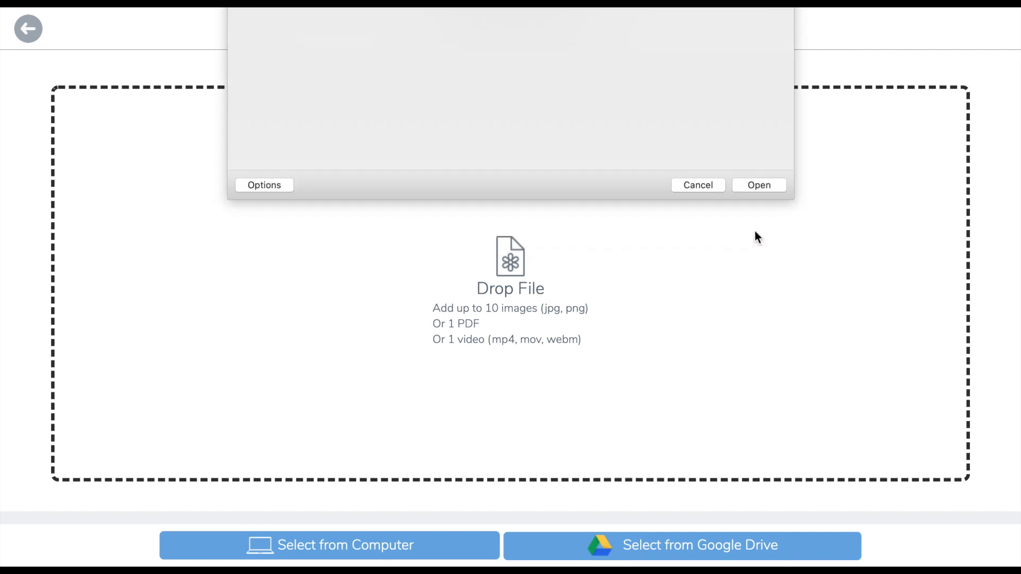
left_click(992, 29)
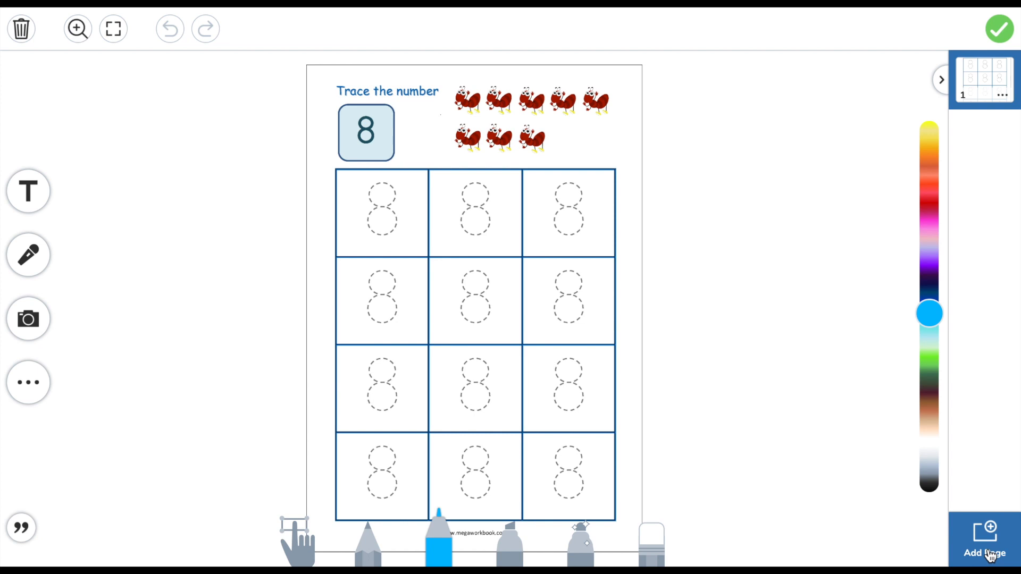
Add a blank second page and give it a light blue background.
left_click(989, 554)
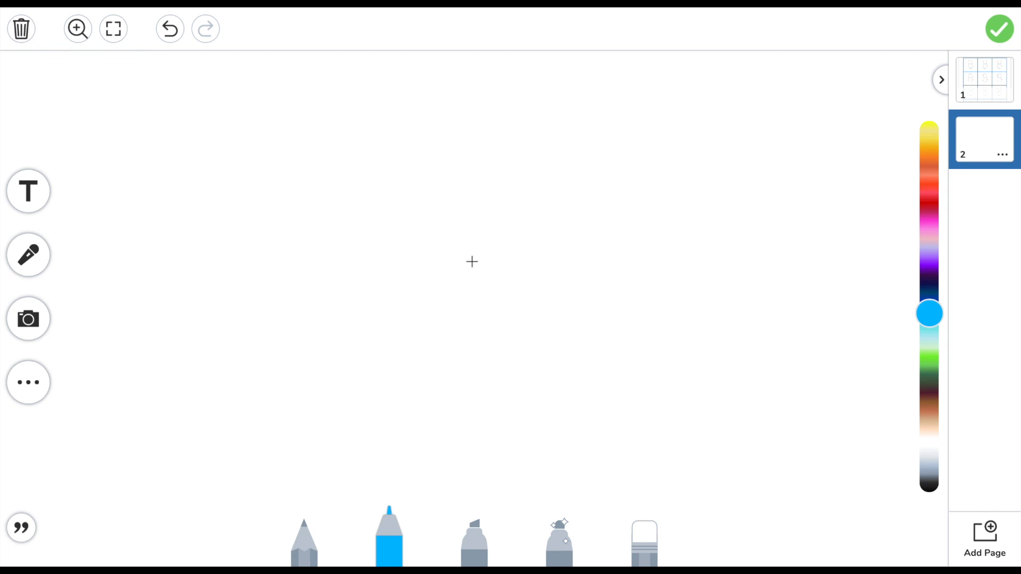
left_click(28, 382)
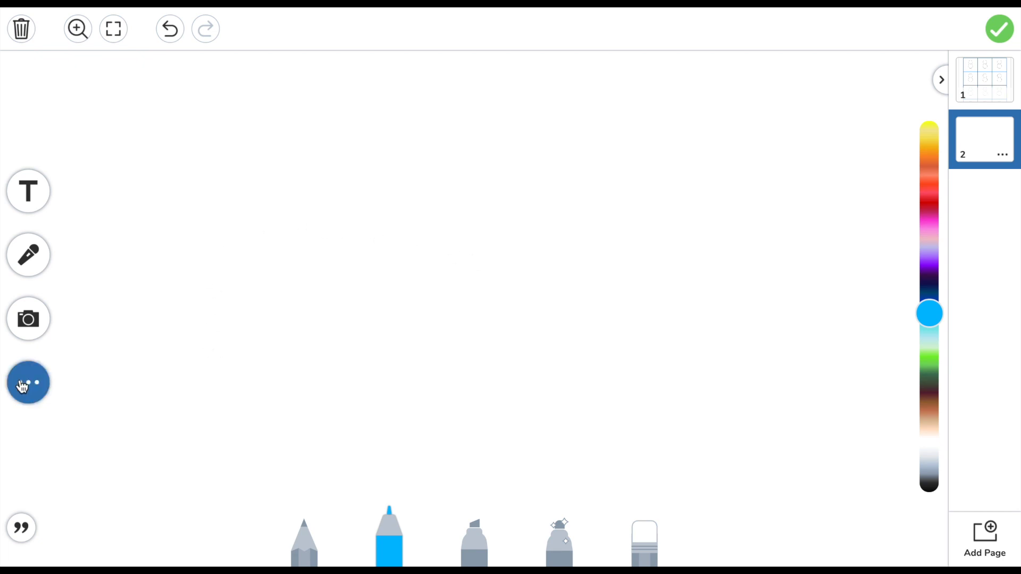
left_click(104, 382)
left_click(235, 243)
Add the heading 'Draw 8 circles on the page' at the top, then add a blank third page.
left_click(29, 191)
type("Draw 8")
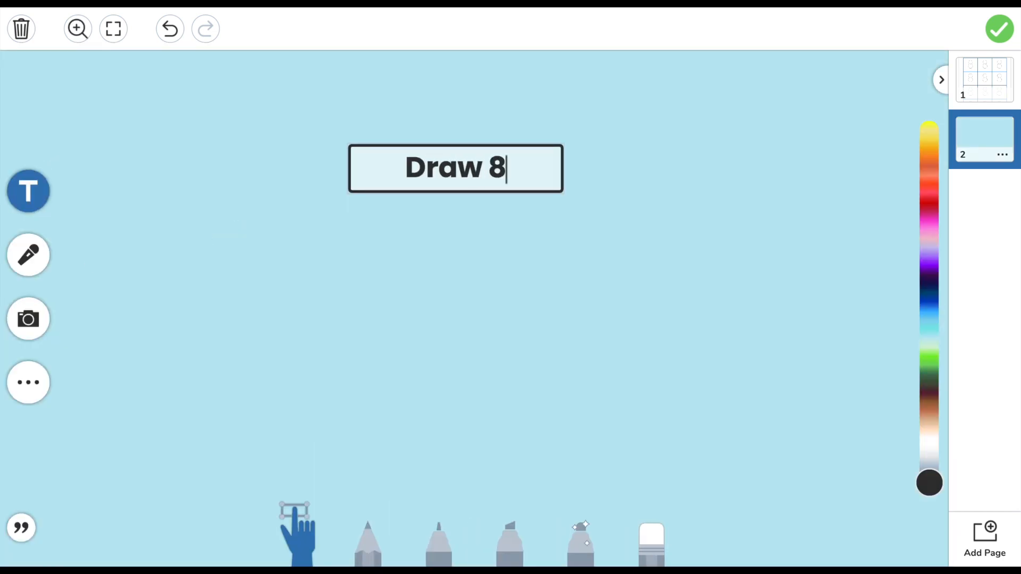
type(" circles on the page")
mouse_move(574, 197)
left_mouse_down()
mouse_move(708, 196)
mouse_move(567, 80)
left_mouse_up()
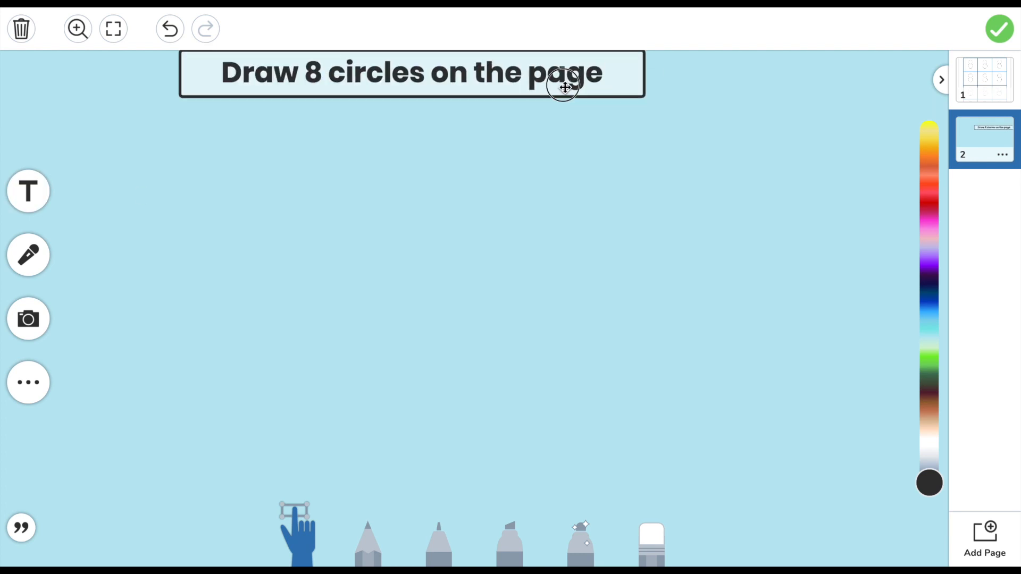
left_click_drag(415, 80, 455, 80)
left_click(755, 103)
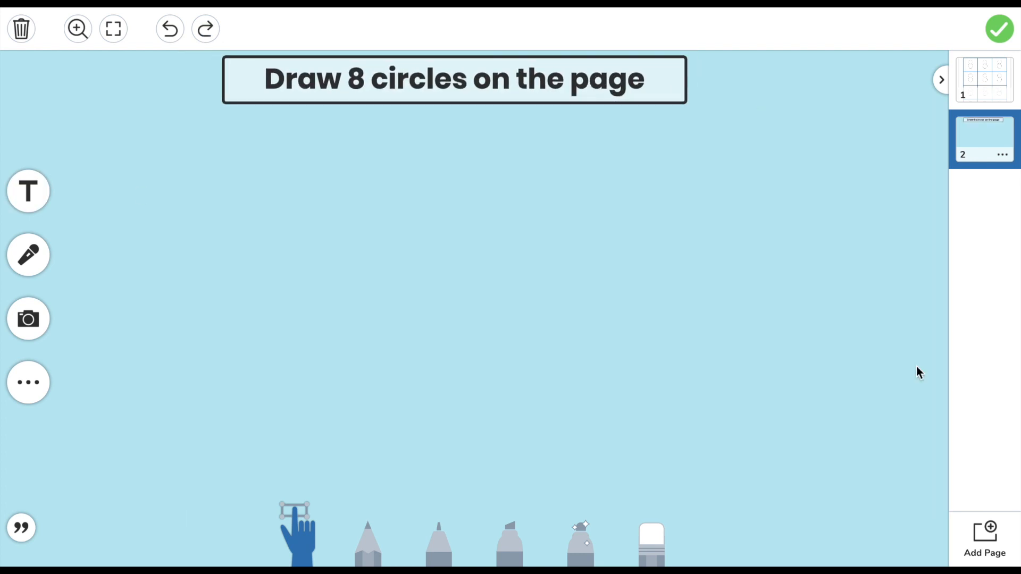
left_click(984, 538)
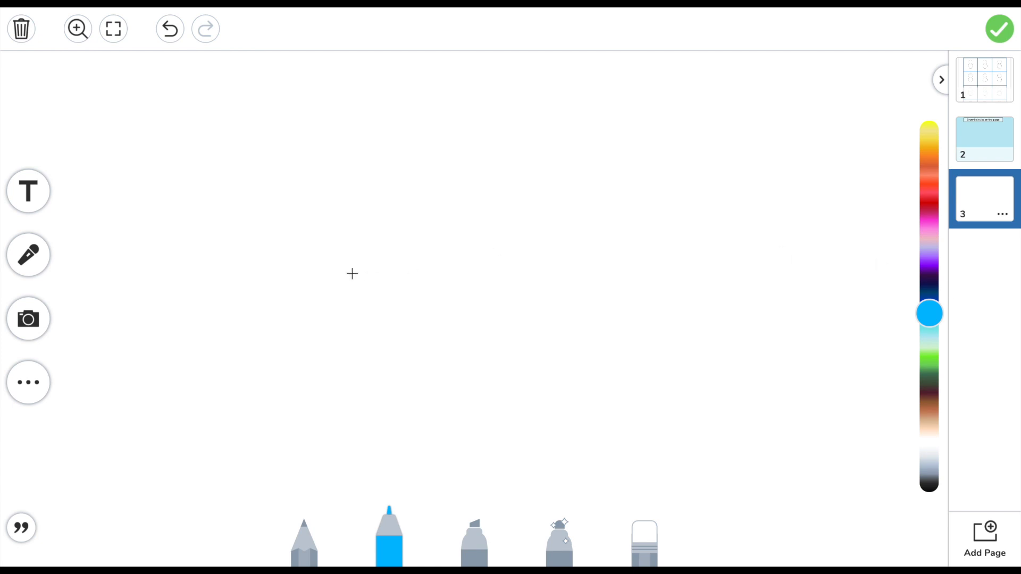
Insert the 'Can you make 8?' screenshot on page 3 and stretch it to fill the page.
left_click(28, 320)
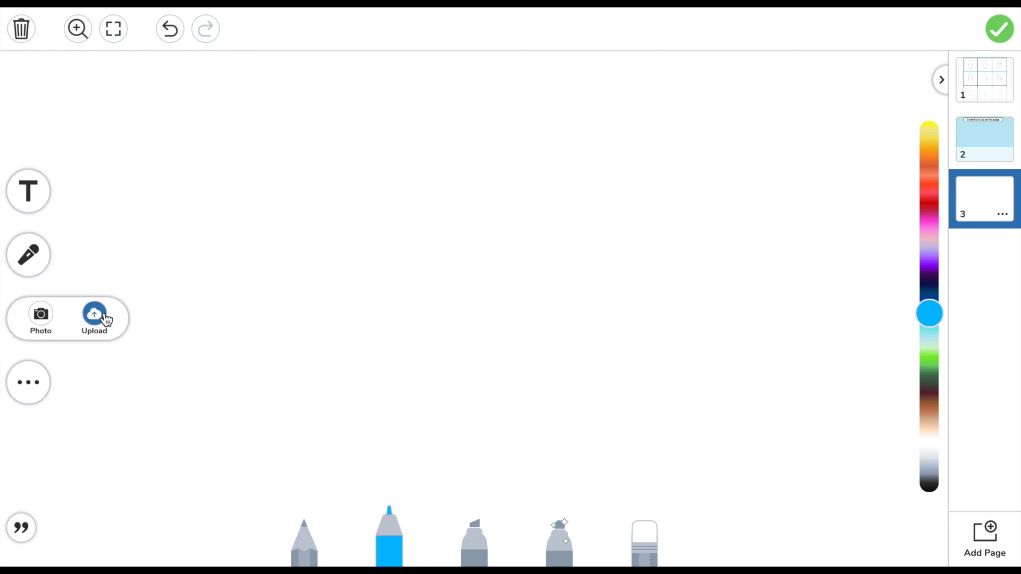
left_click(94, 317)
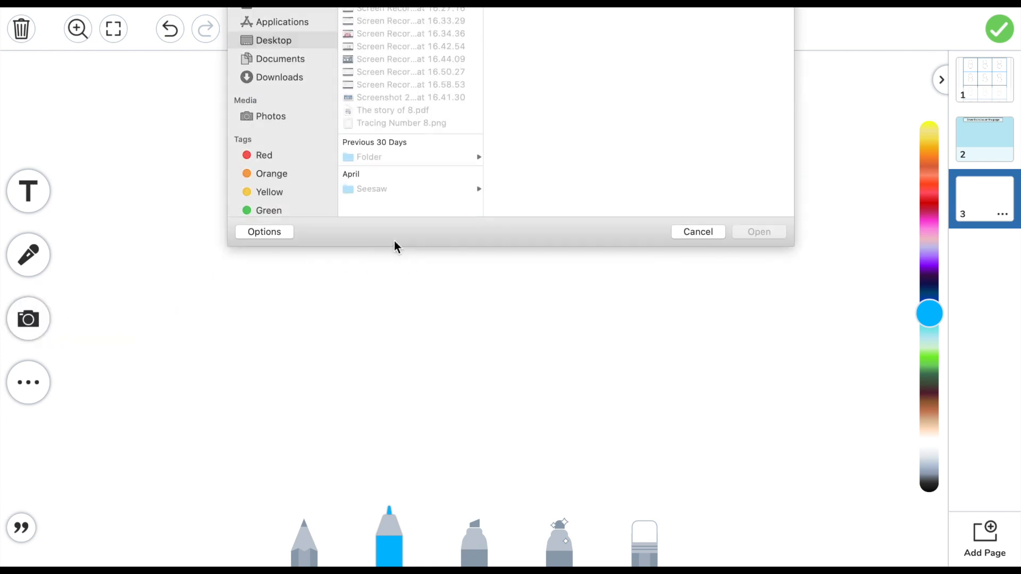
left_click(418, 98)
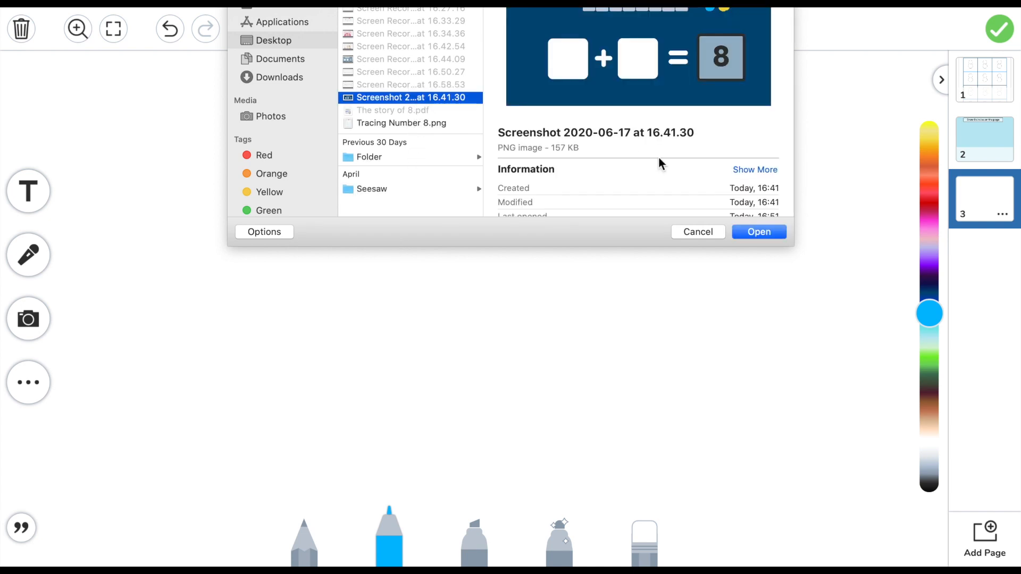
left_click(758, 231)
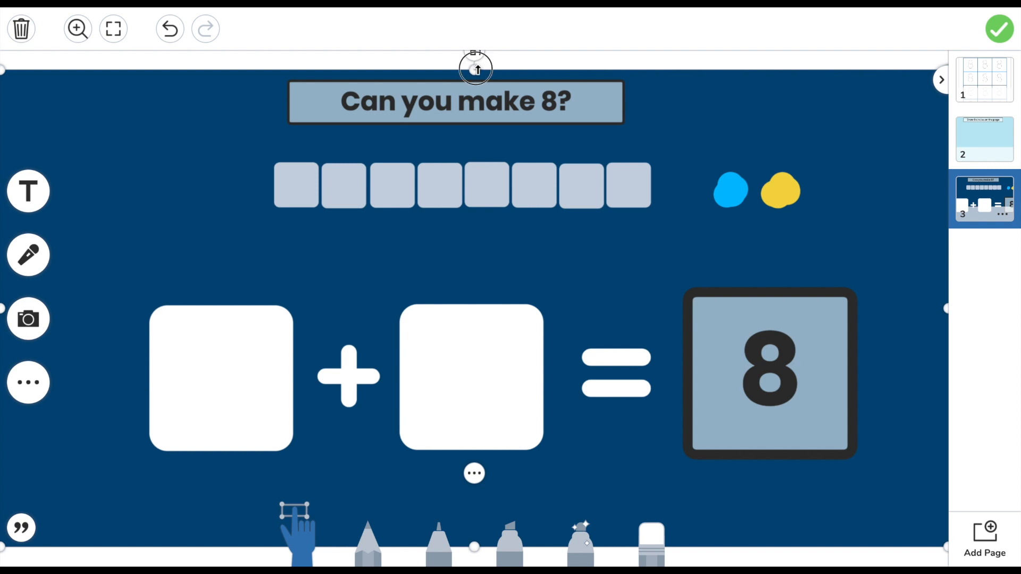
left_click_drag(473, 70, 479, 49)
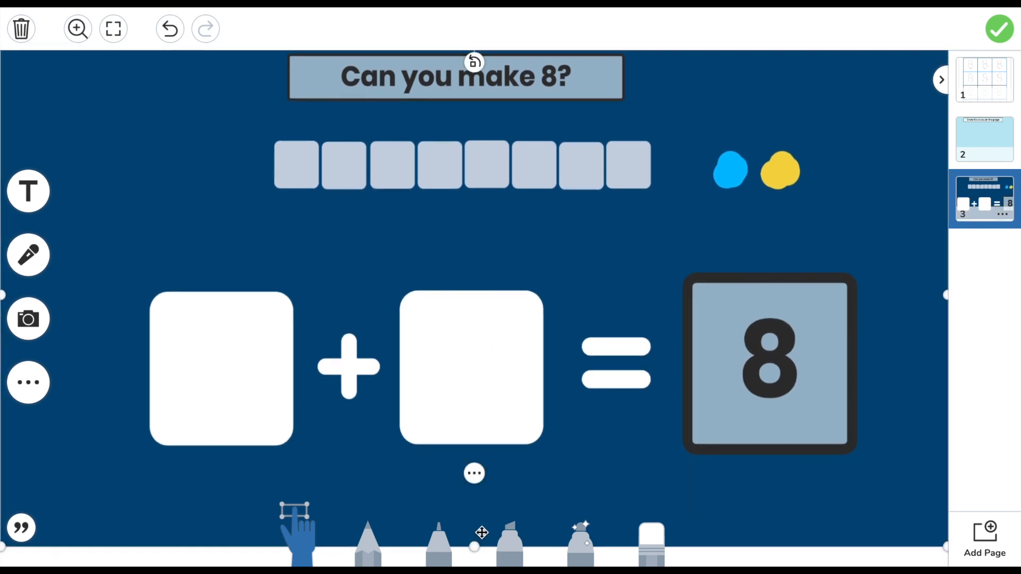
left_click(475, 547)
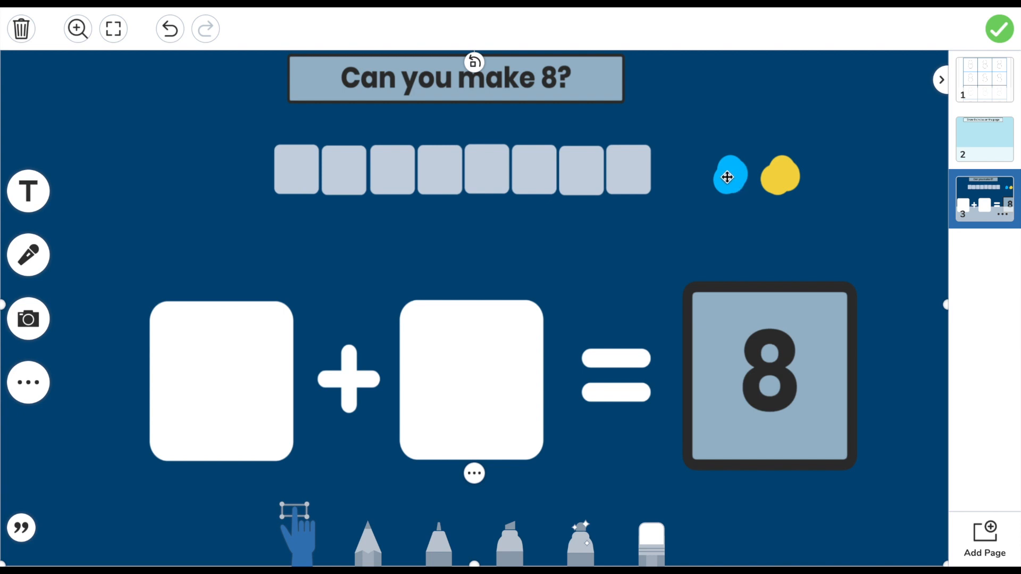
Add a blue circle counter from the Shapes collection beside the row of boxes.
left_click(28, 383)
left_click(42, 383)
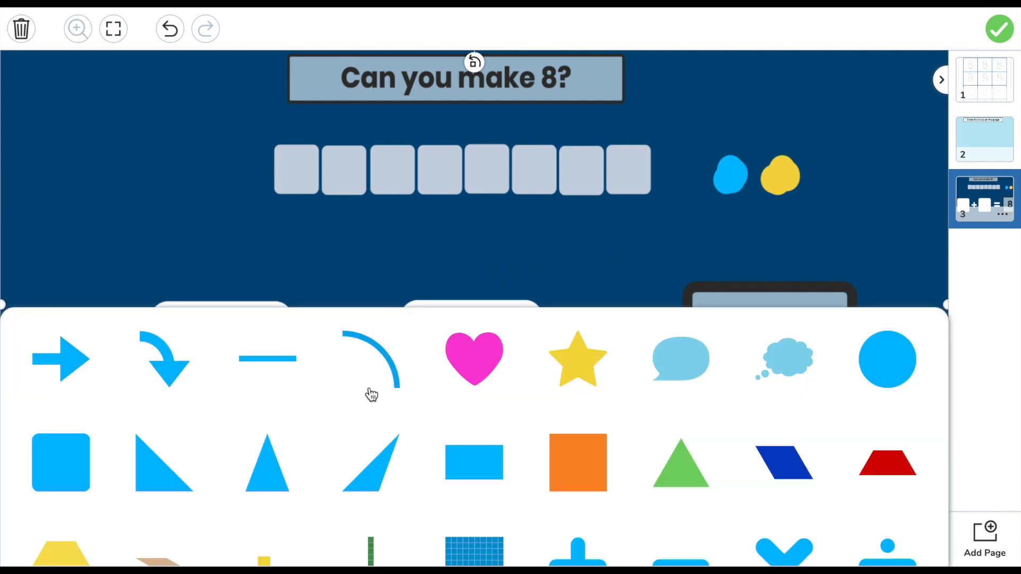
left_click(887, 359)
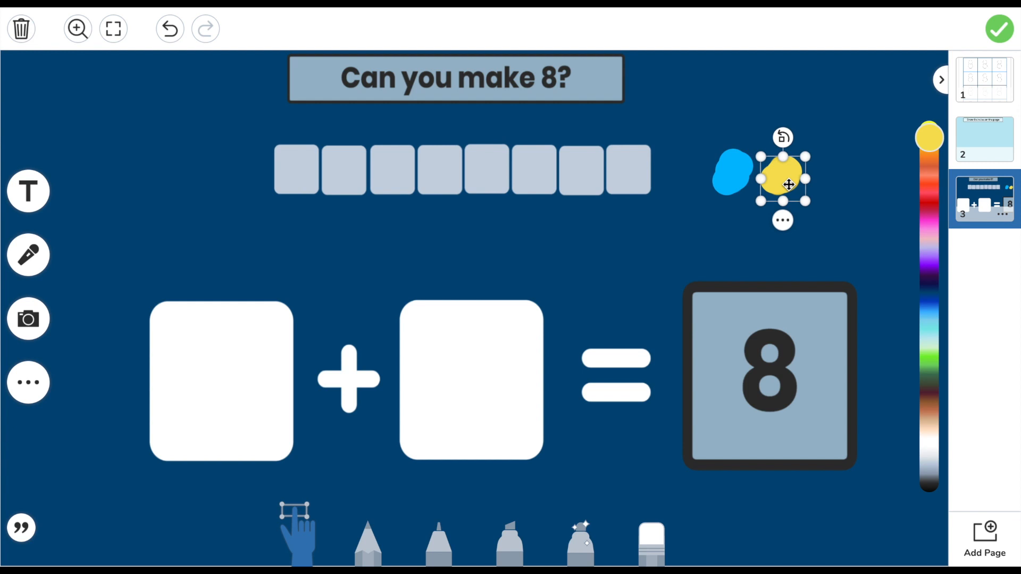
Duplicate the 'Can you make 8?' page repeatedly to create pages 4, 5, 6 and 7.
left_click(1002, 214)
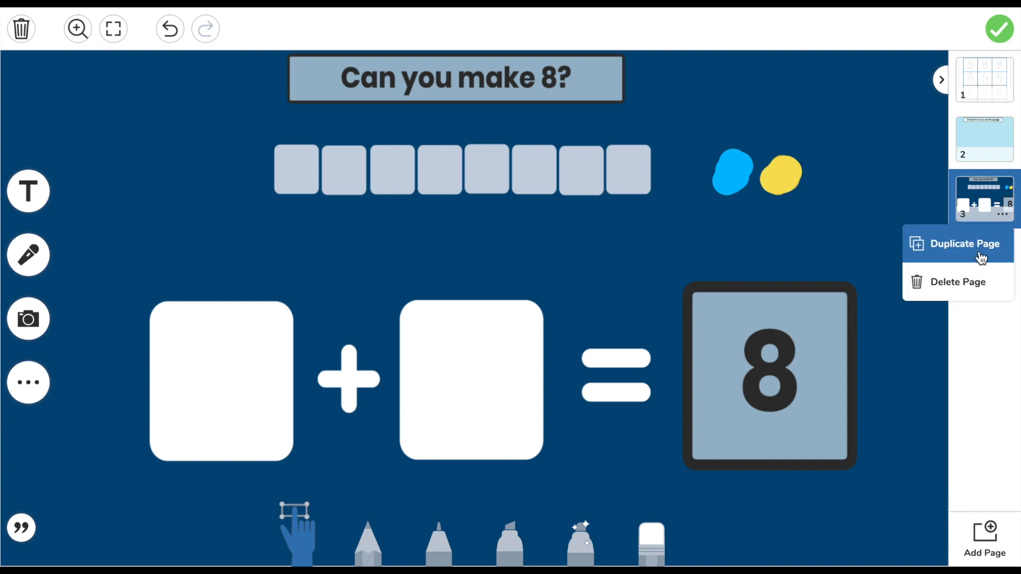
left_click(965, 243)
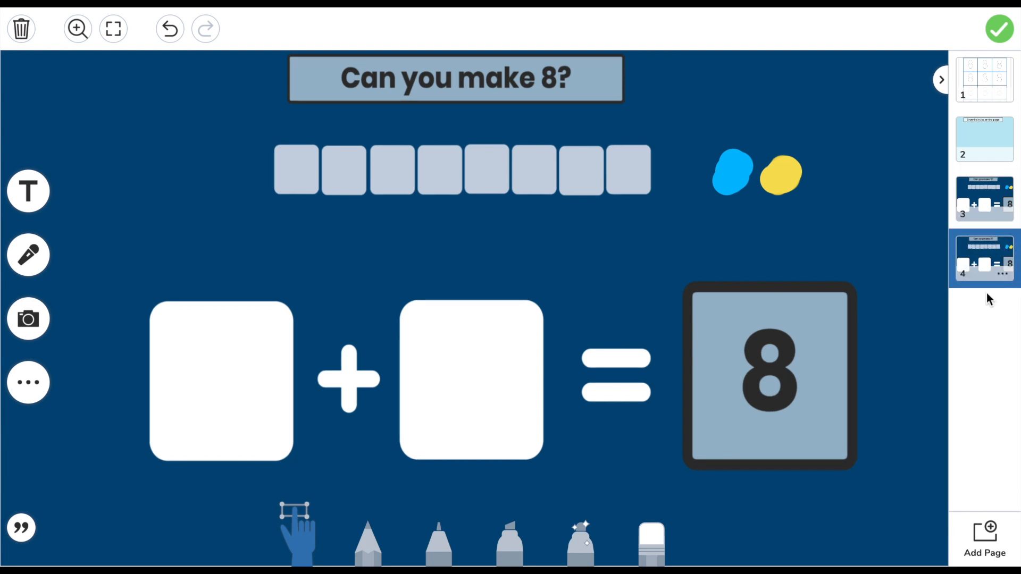
left_click(1002, 274)
left_click(969, 300)
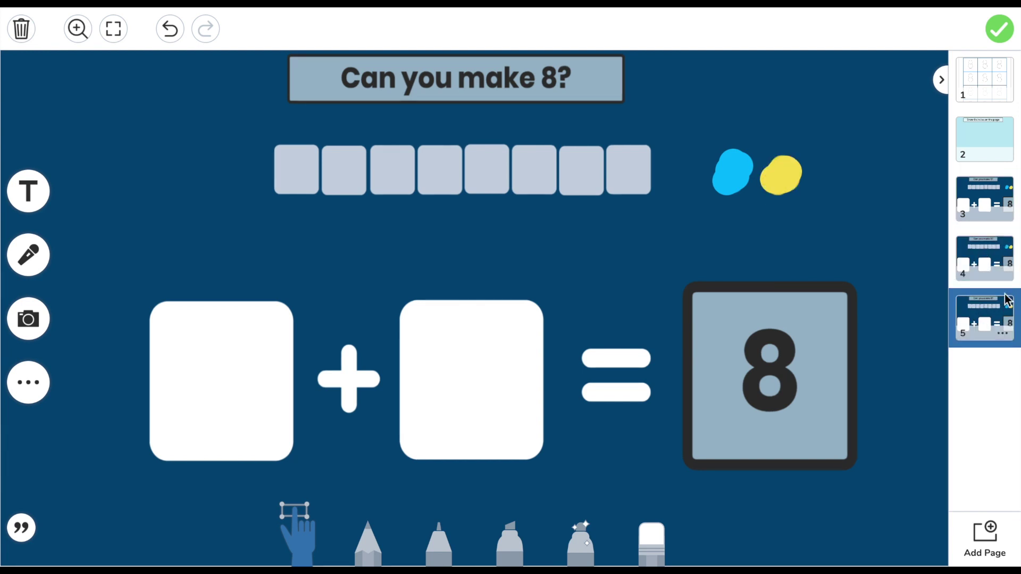
left_click(1003, 335)
left_click(965, 363)
left_click(1004, 393)
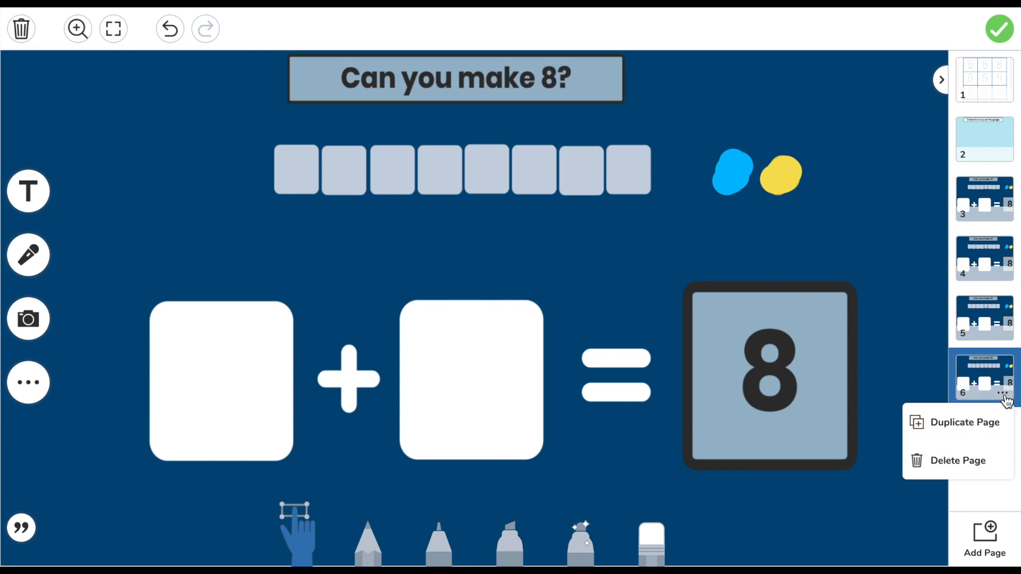
left_click(965, 422)
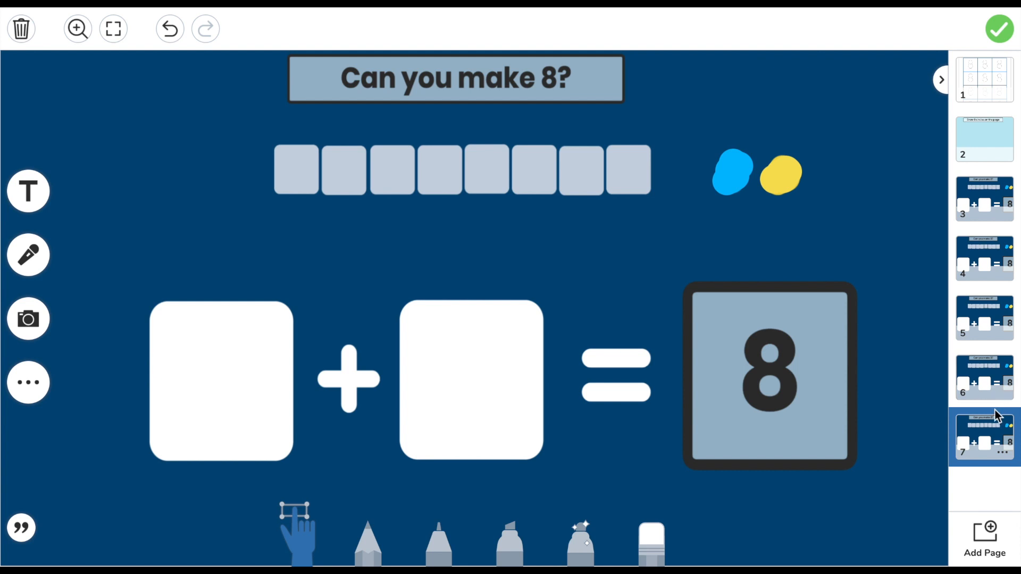
Finish the template, save 'The story of 8' and assign it to 2nd Class.
left_click(999, 29)
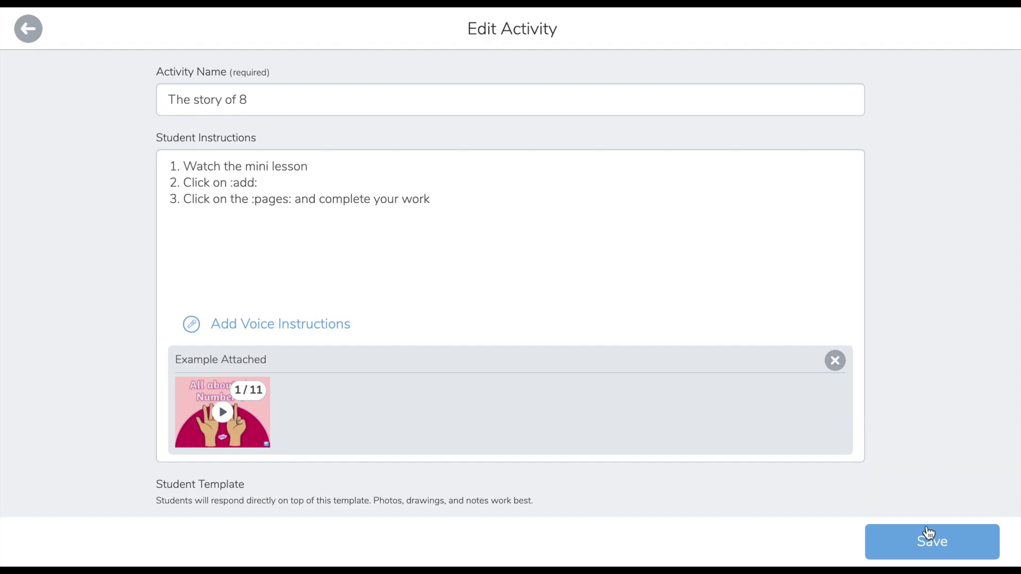
left_click(927, 533)
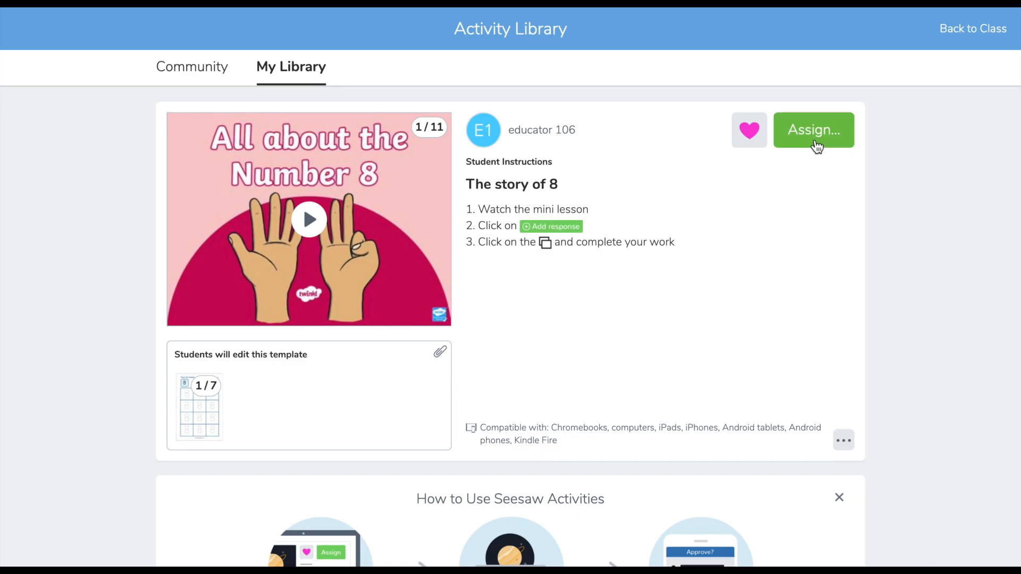
left_click(814, 136)
left_click(650, 531)
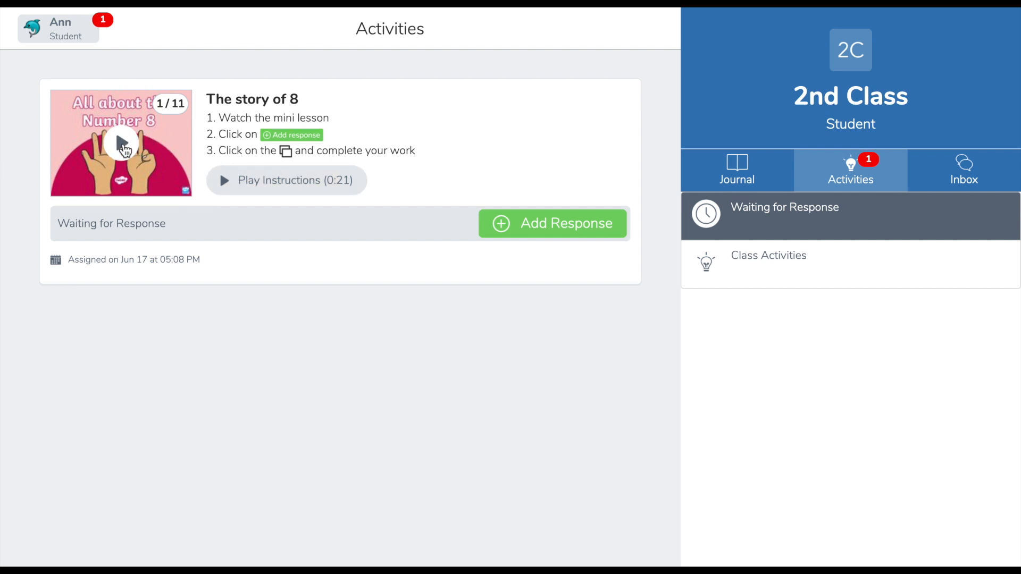
left_click(123, 145)
left_click(493, 265)
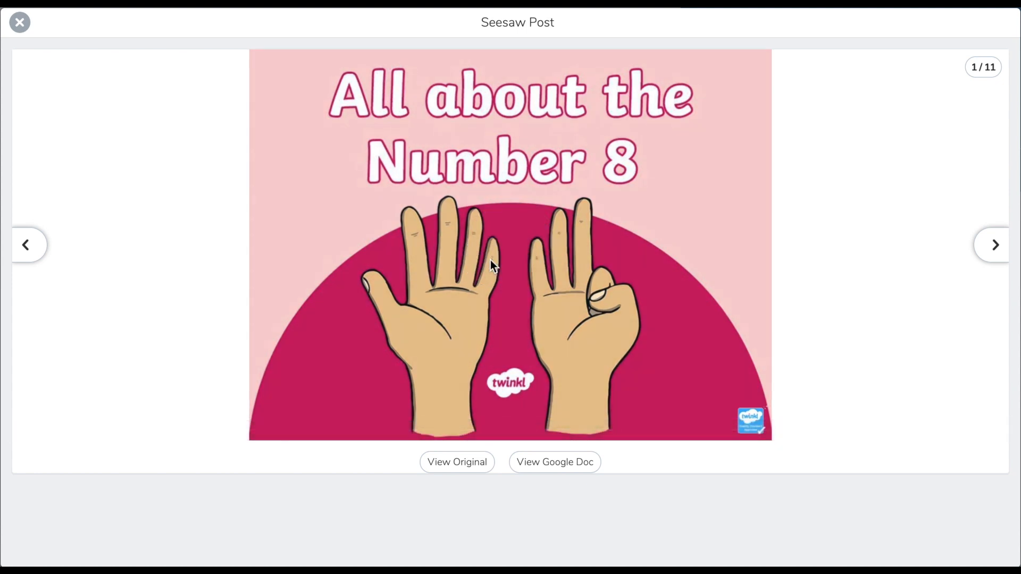
left_click(993, 247)
left_click(993, 249)
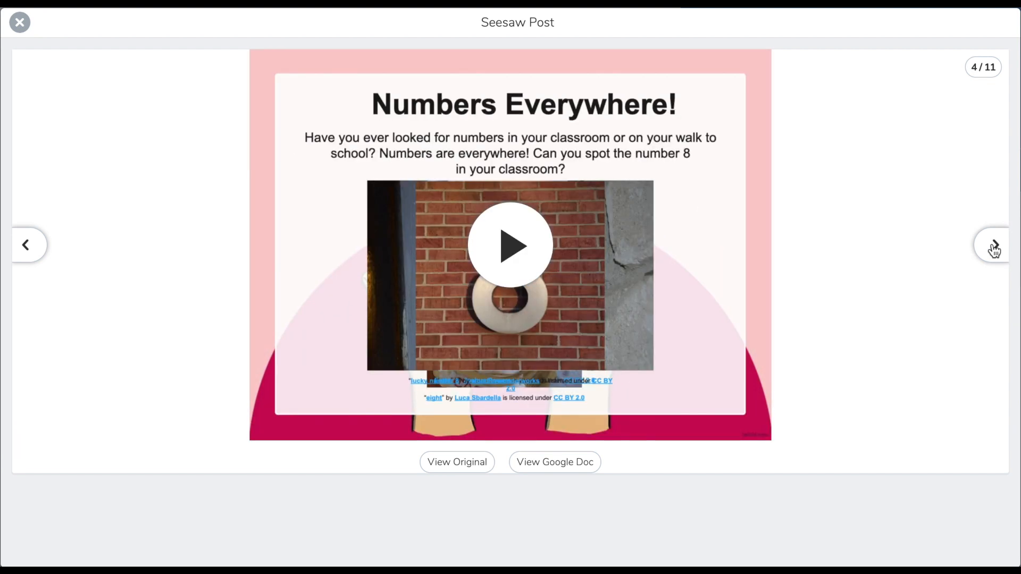
left_click(994, 249)
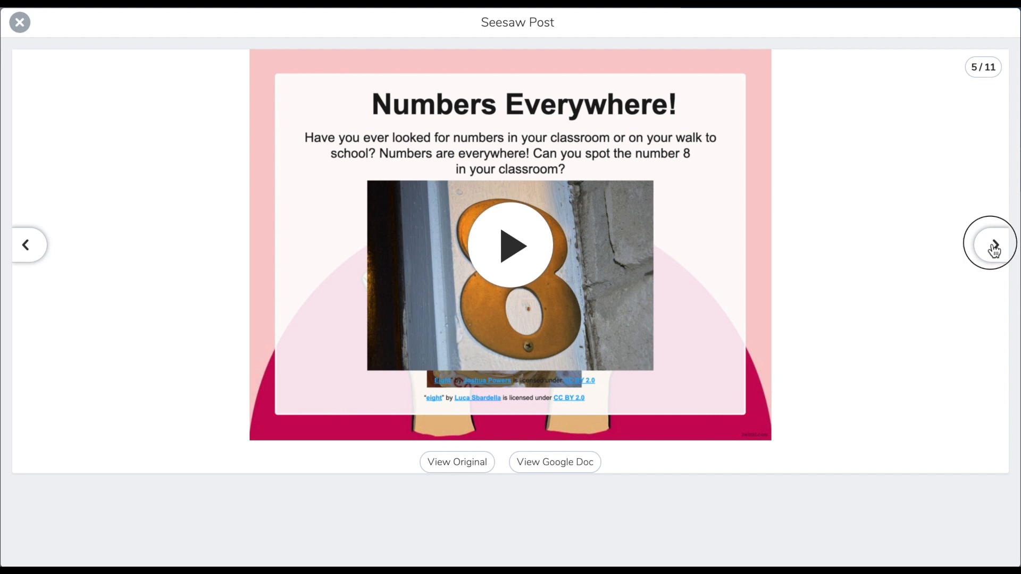
left_click(993, 249)
left_click(994, 250)
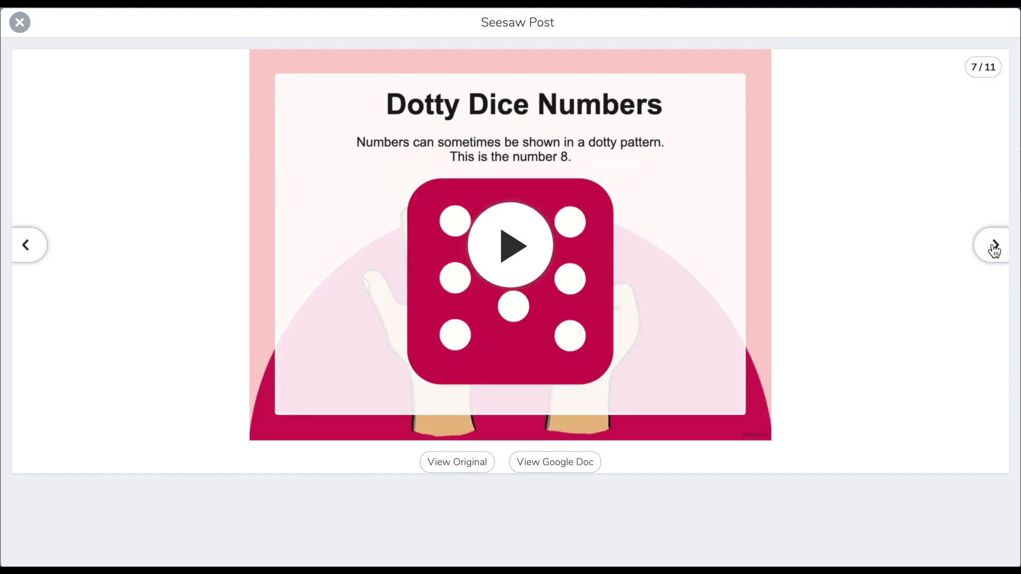
left_click(993, 250)
left_click(994, 249)
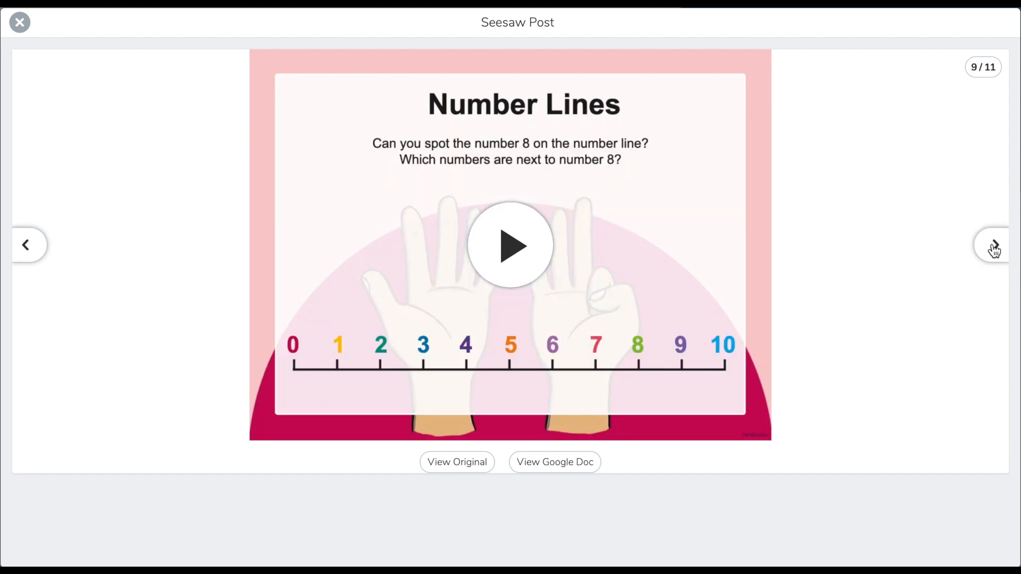
left_click(994, 249)
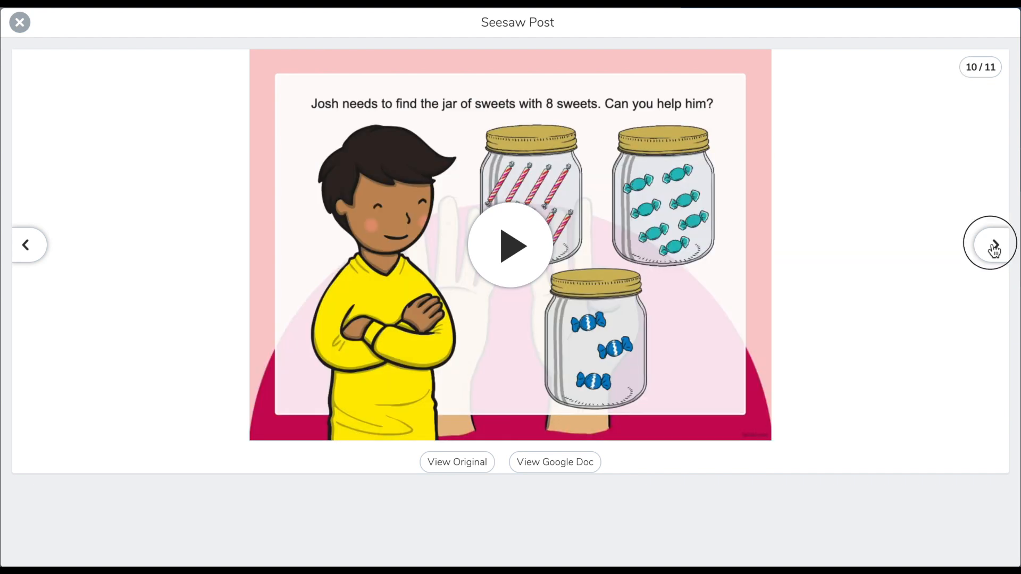
left_click(994, 249)
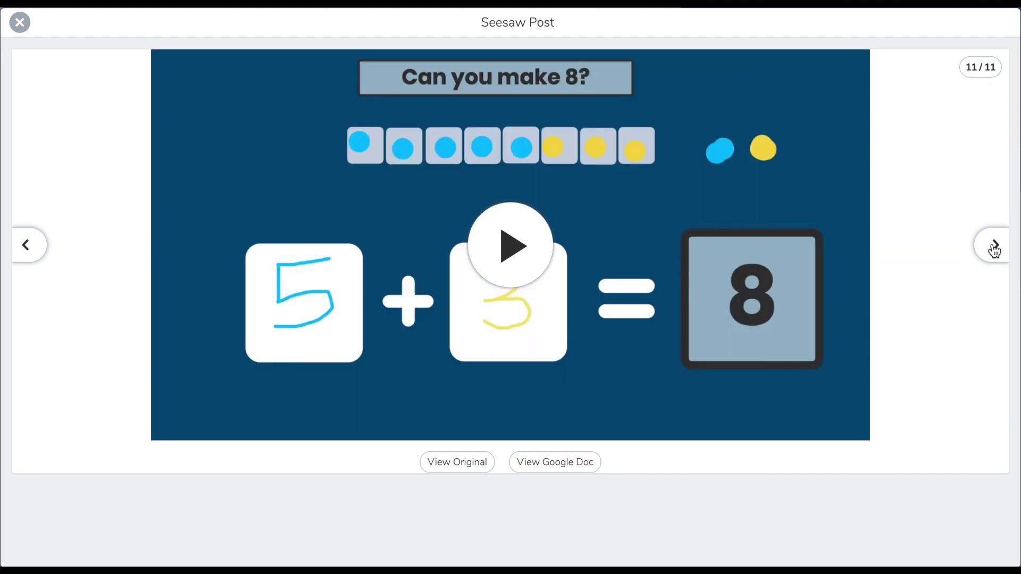
left_click(20, 21)
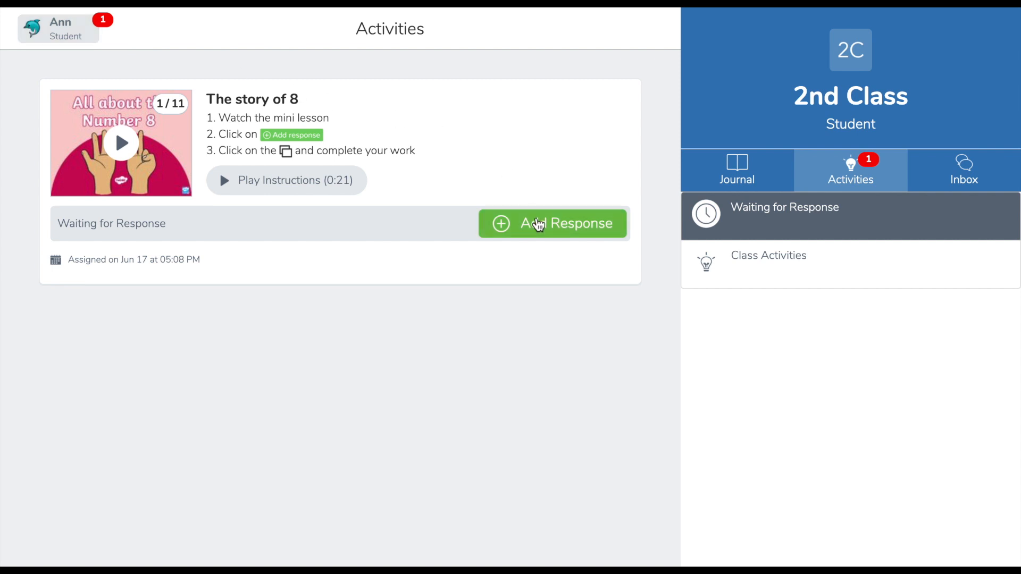
Start a response and view the 'Draw 8 circles', first 'Can you make 8?' and page 4 thumbnails.
left_click(537, 224)
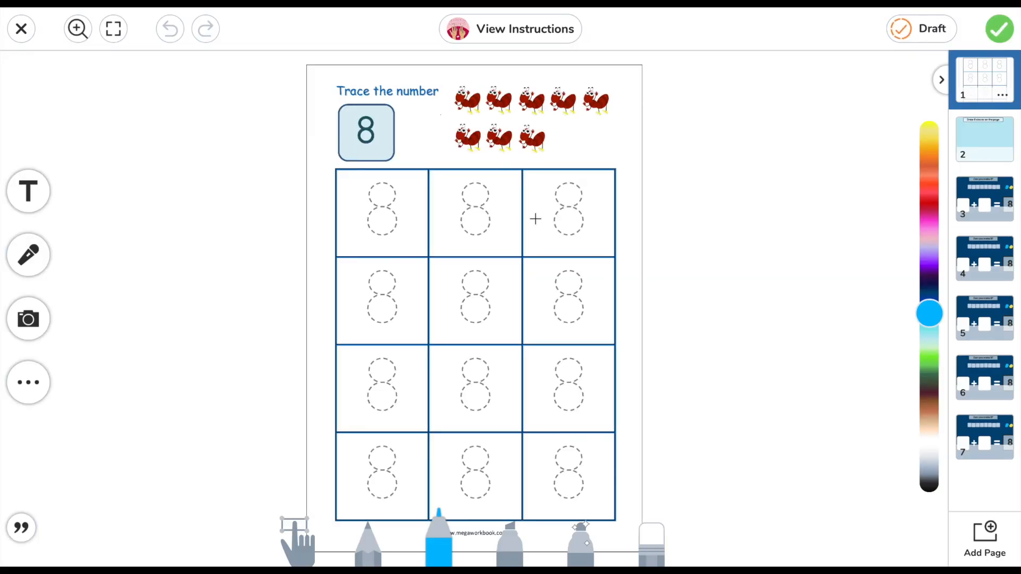
left_click(984, 140)
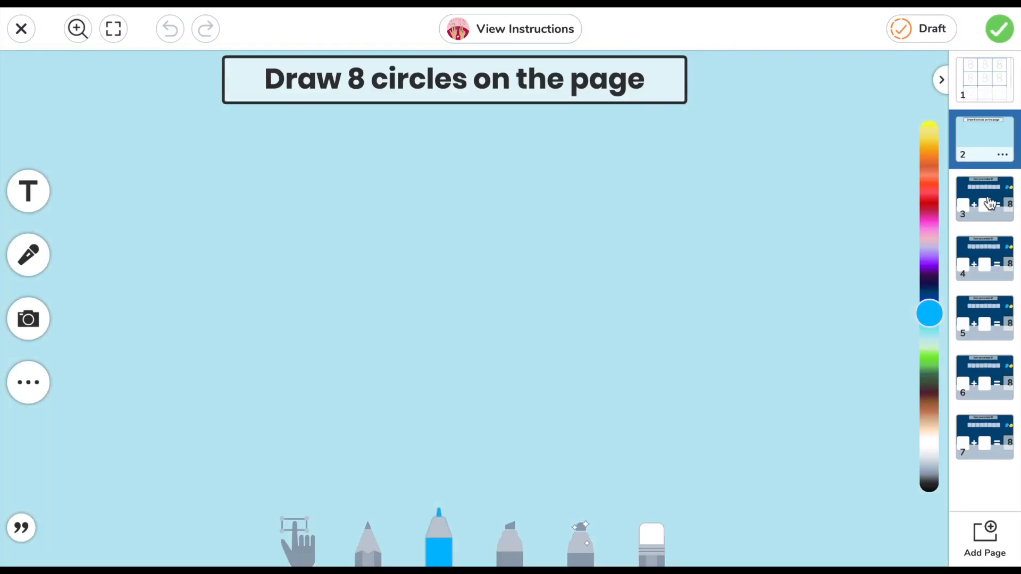
left_click(989, 204)
left_click(992, 262)
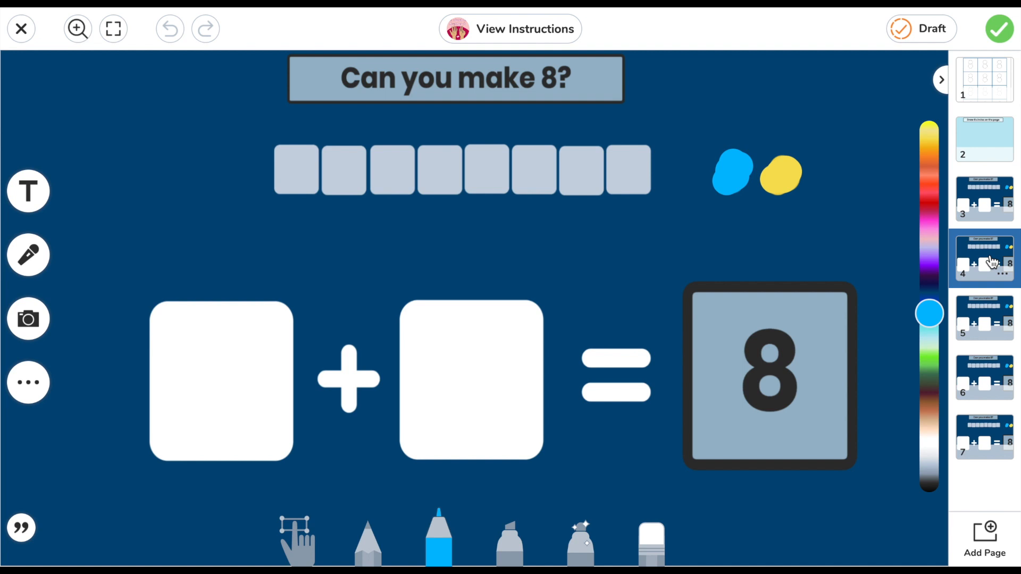